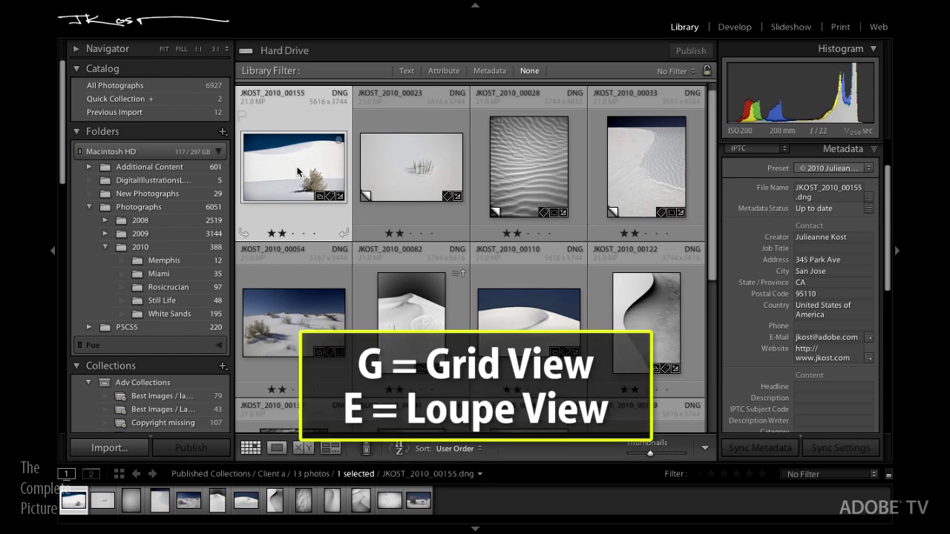
# Step: Cycle through Loupe, Grid and Develop views, toggle all panels, and dim the lights
pyautogui.press('e')
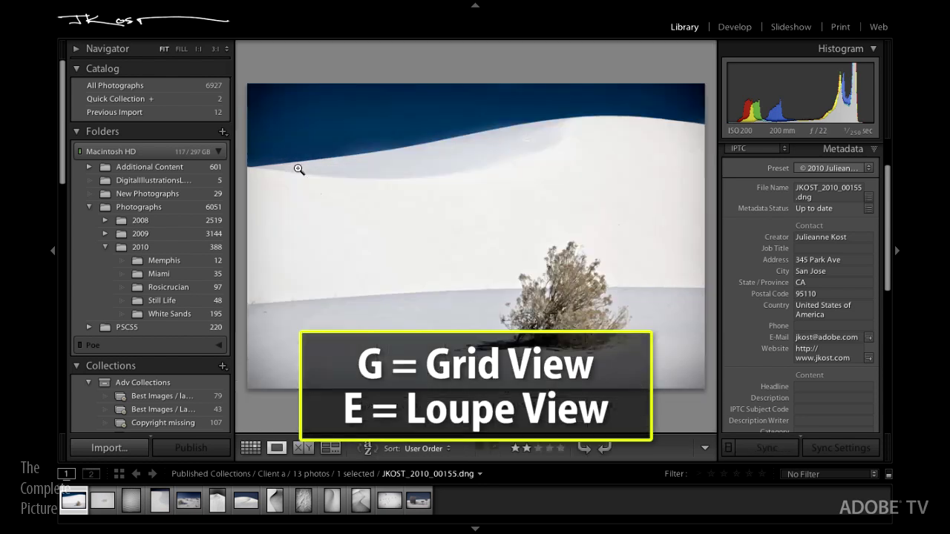
pyautogui.press('g')
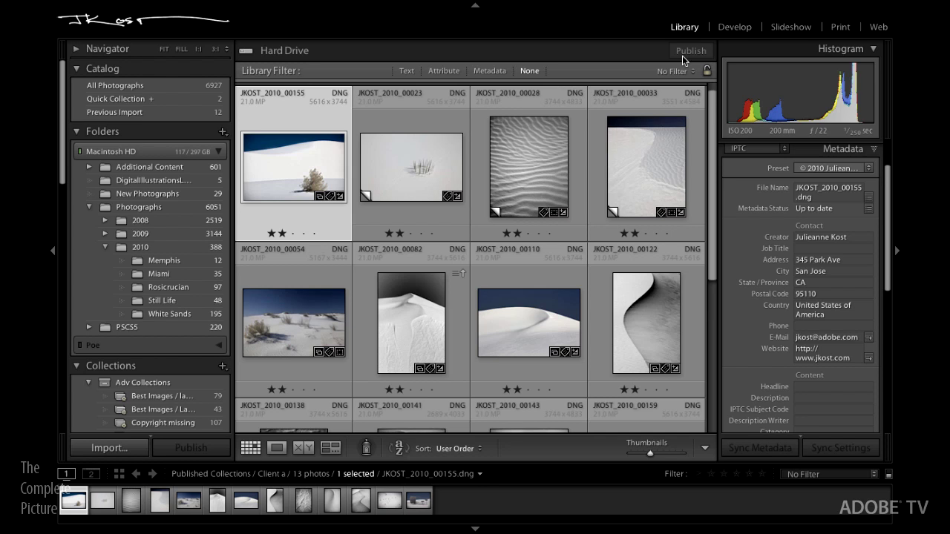
pyautogui.press('d')
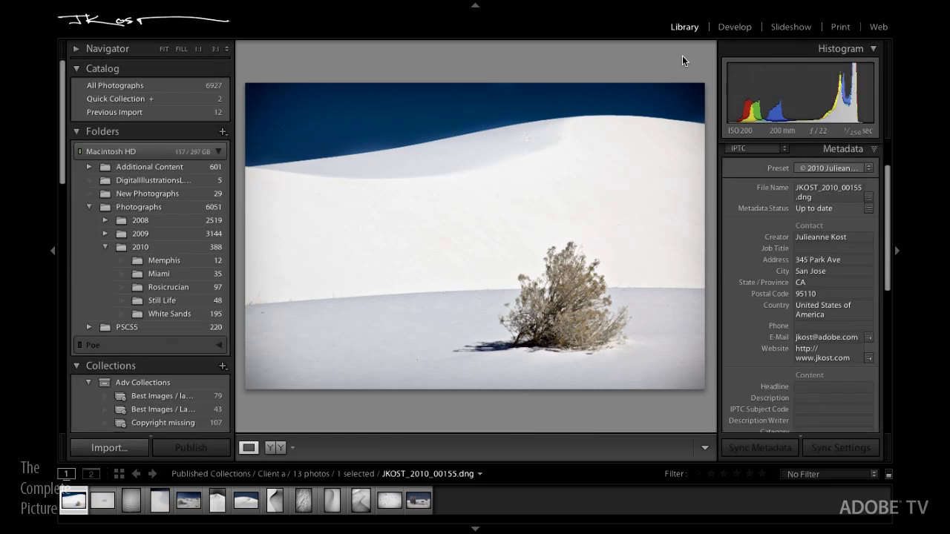
pyautogui.press('g')
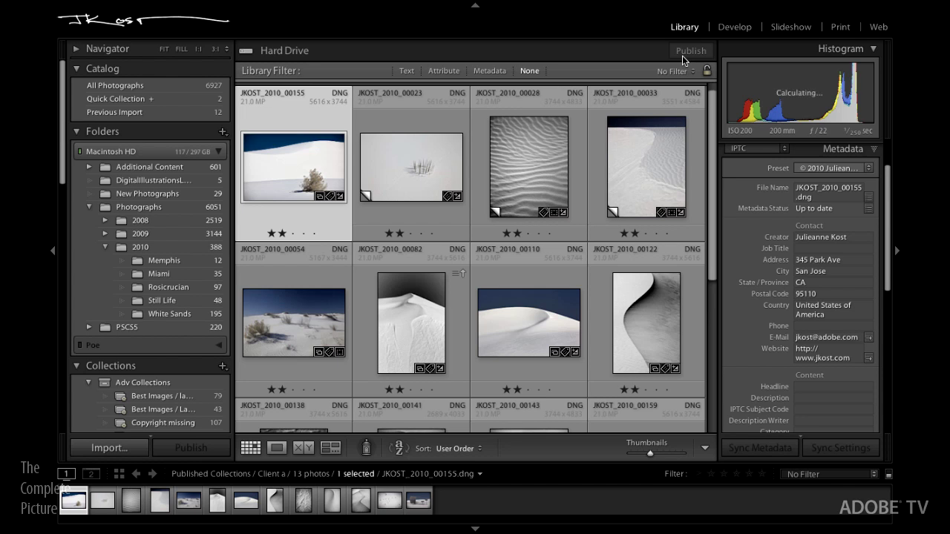
pyautogui.hotkey('shift', 'Tab')
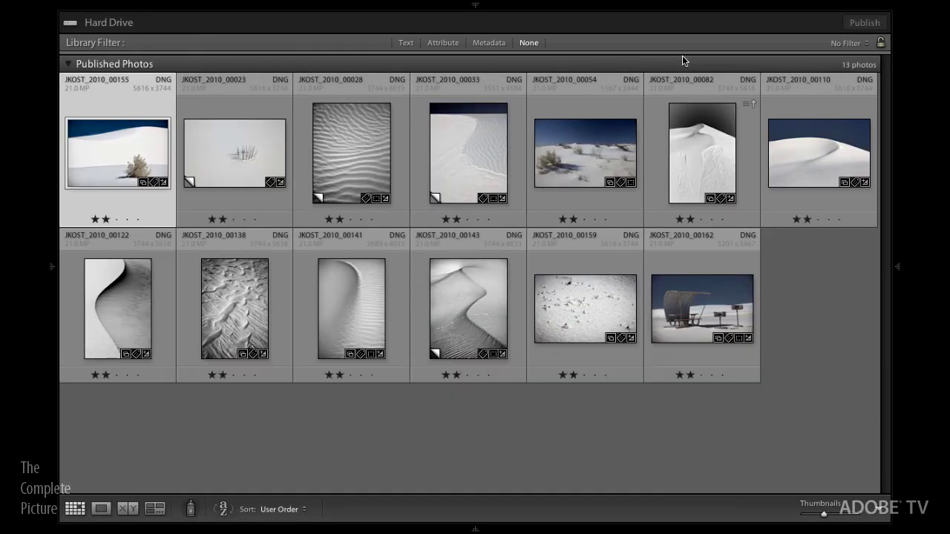
pyautogui.hotkey('shift', 'Tab')
pyautogui.press('l')
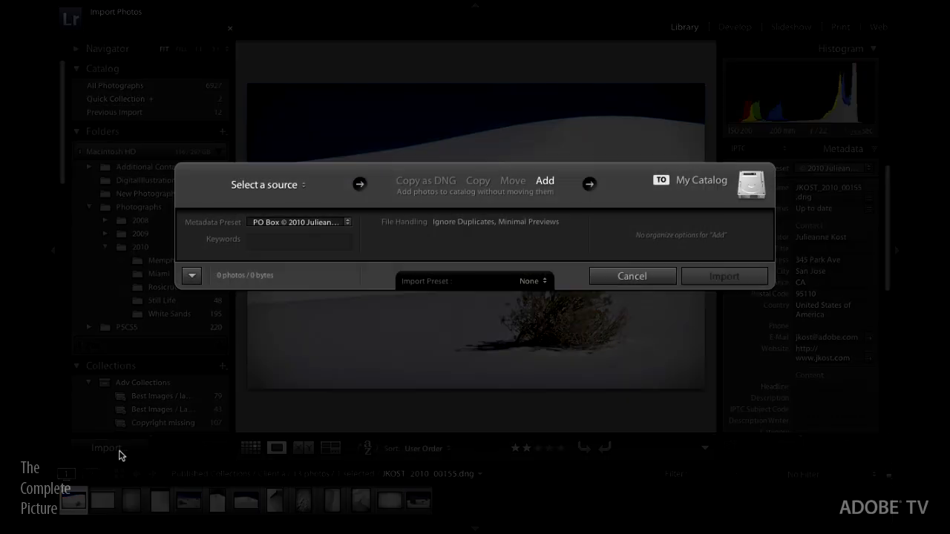
# Step: Expand the Import window to full options and choose the 'Add to Catalog inplace' preset
pyautogui.click(192, 275)
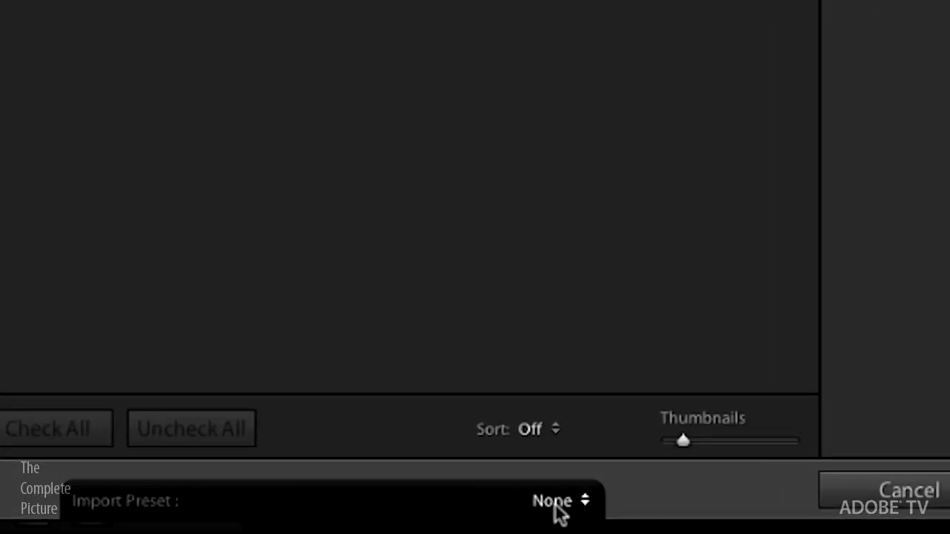
pyautogui.click(557, 505)
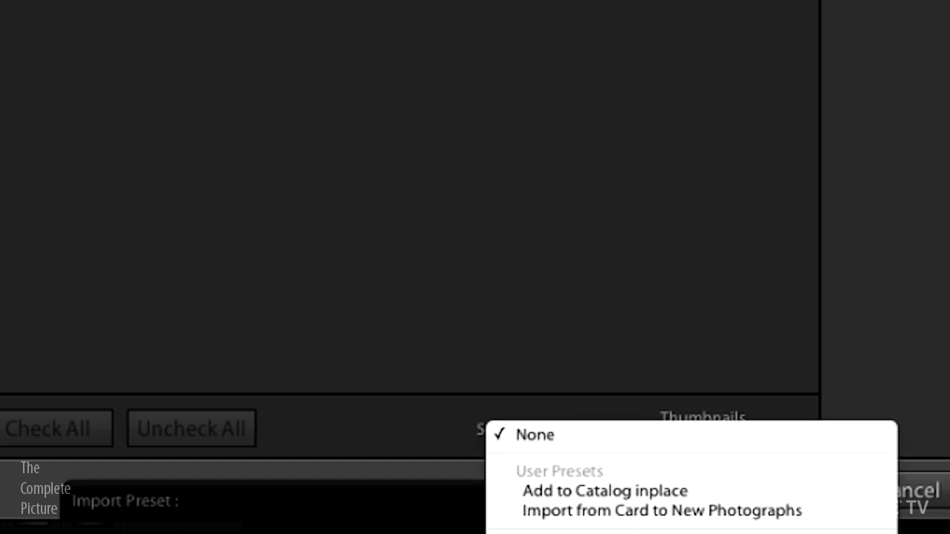
pyautogui.click(580, 493)
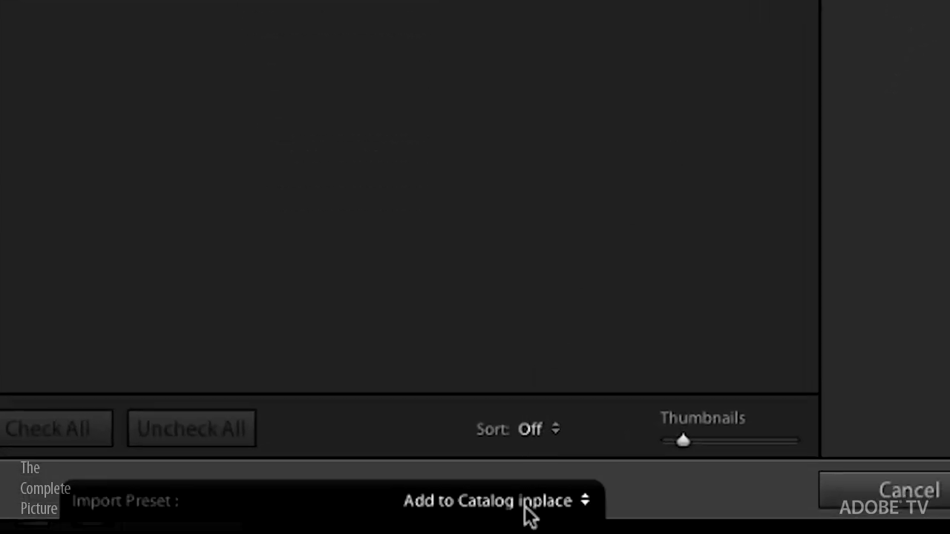
pyautogui.click(529, 509)
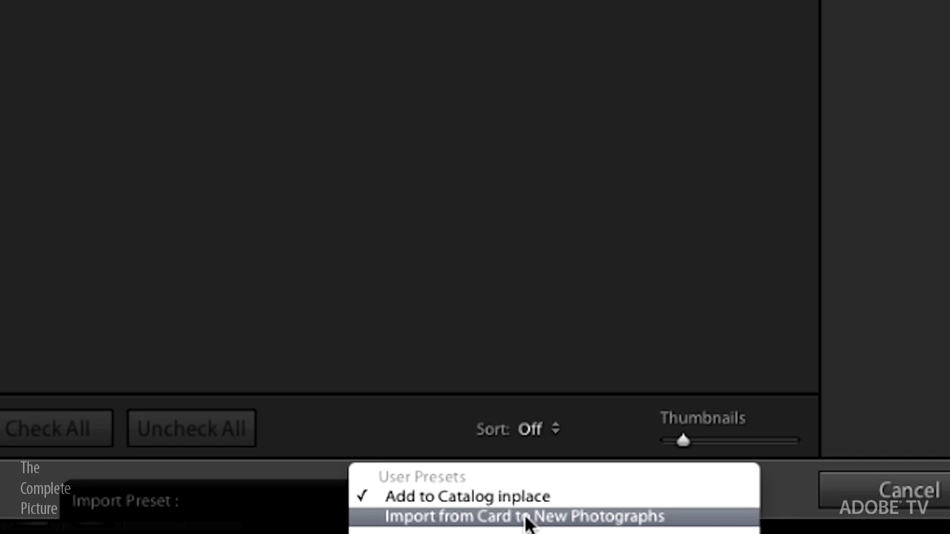
# Step: Choose the 'Import from Card to New Photographs' preset and collapse the Import window to compact form
pyautogui.click(640, 518)
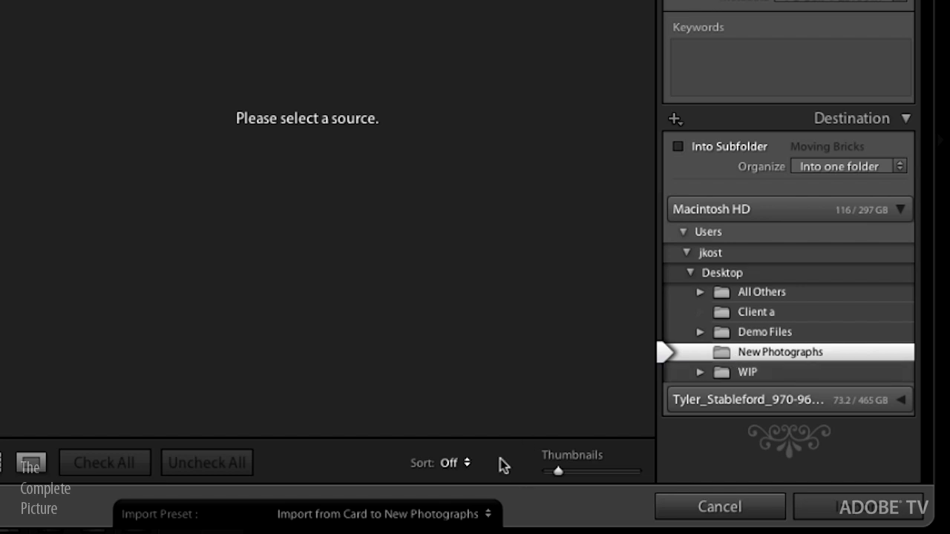
pyautogui.click(490, 485)
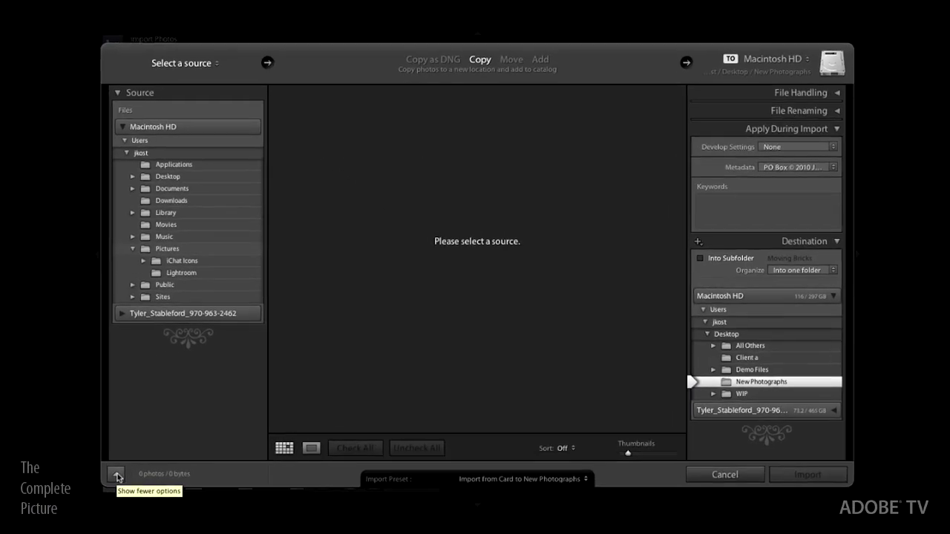
pyautogui.click(134, 466)
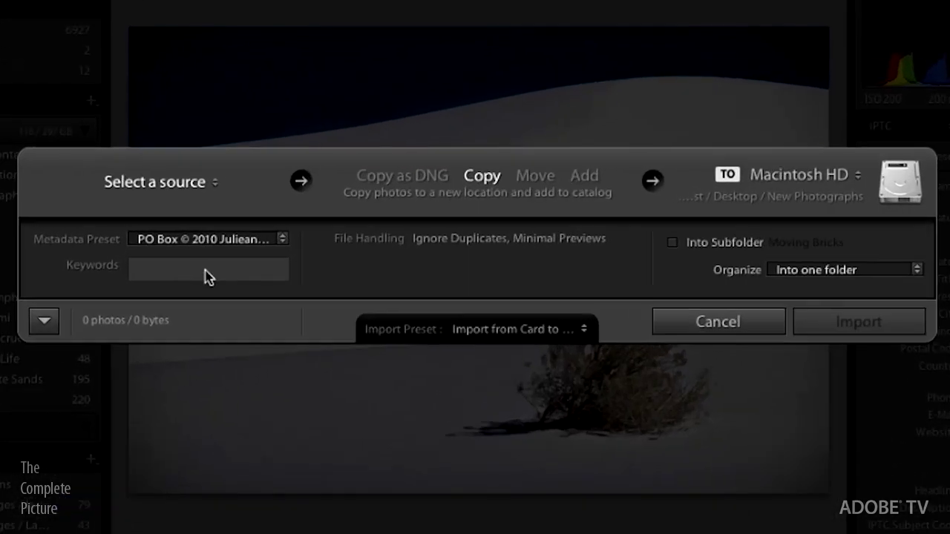
pyautogui.click(308, 245)
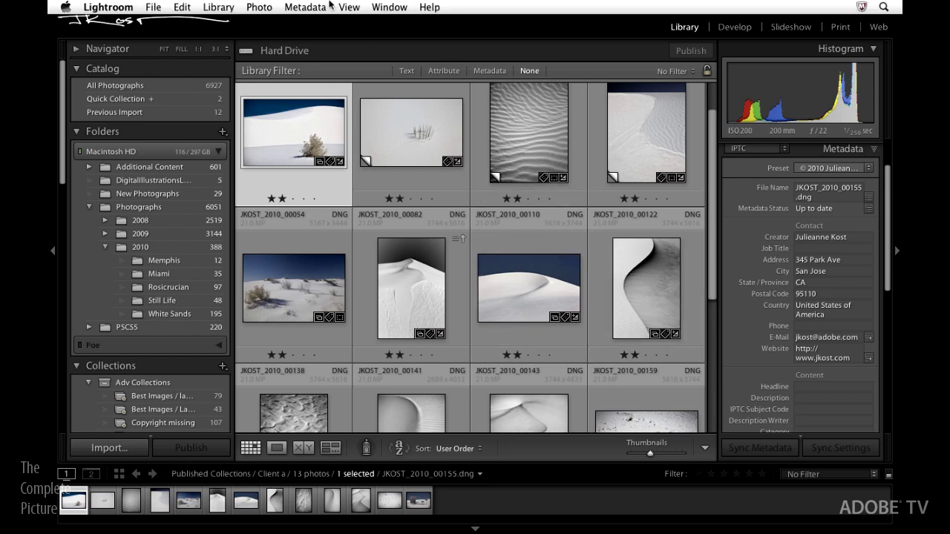
# Step: Set the Library grid extras to Compact Cells in View Options
pyautogui.click(349, 7)
pyautogui.click(420, 330)
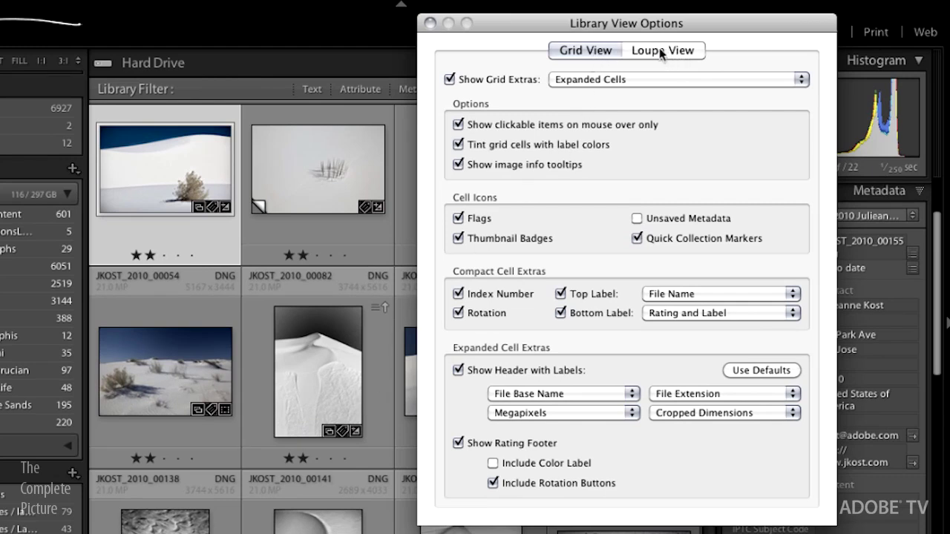
pyautogui.click(605, 79)
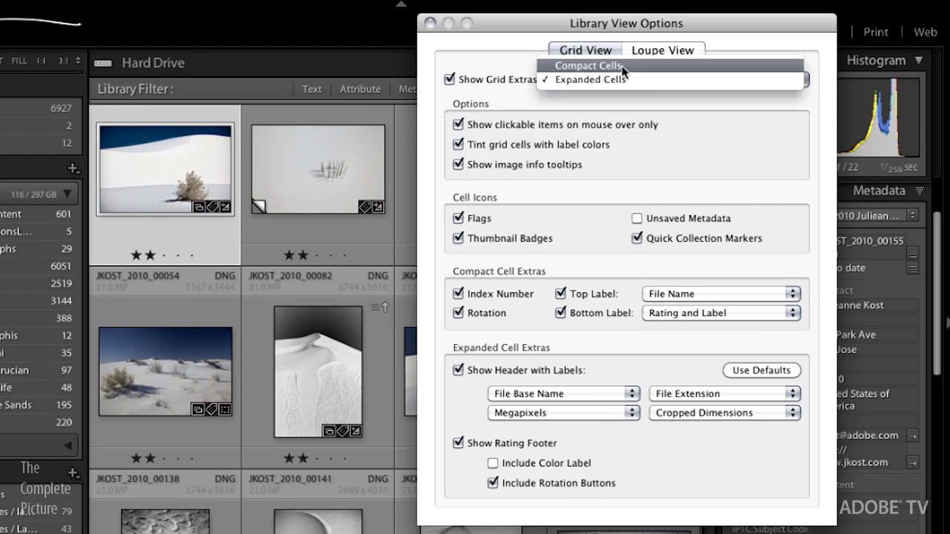
pyautogui.click(622, 67)
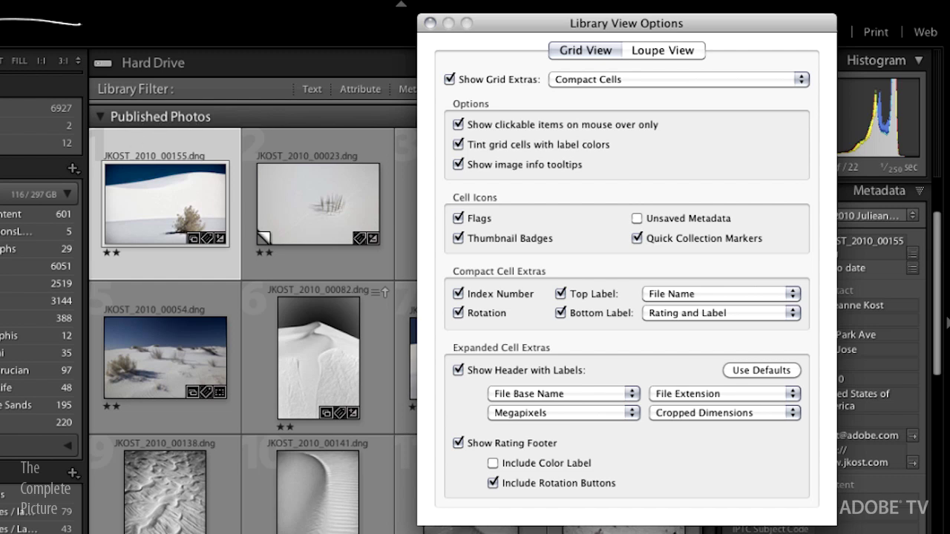
# Step: Show the 35 cloud and beach photos in the 2010 Miami folder
pyautogui.scroll(-10, 134, 259)
pyautogui.scroll(-10, 134, 260)
pyautogui.scroll(-10, 133, 259)
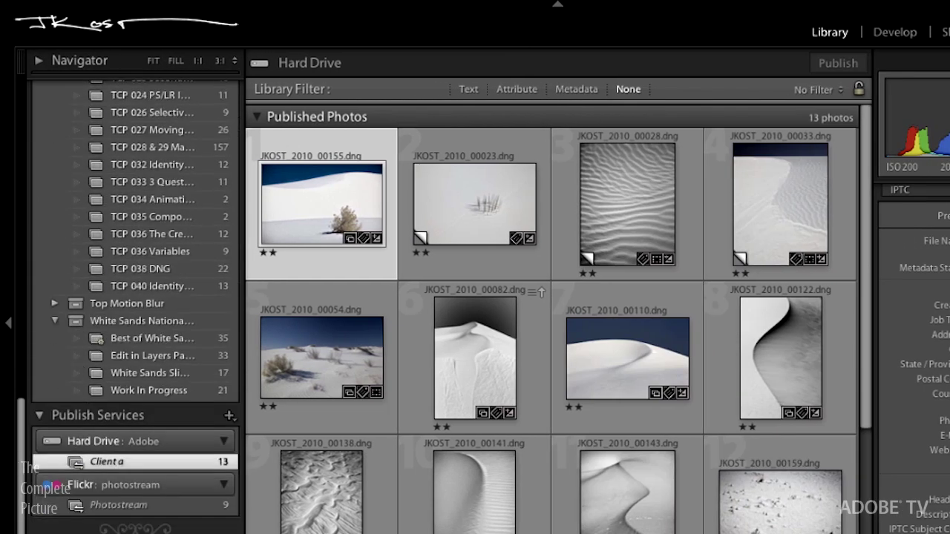
pyautogui.click(115, 461)
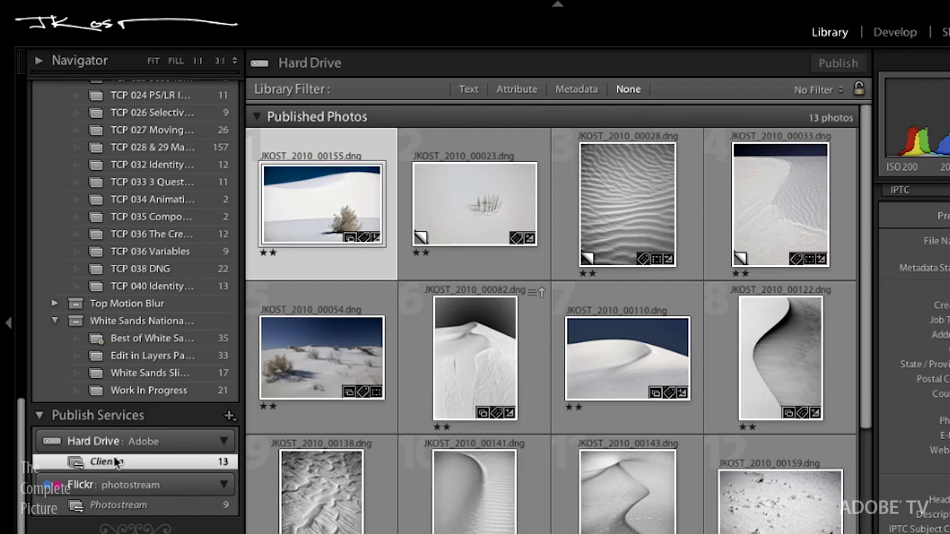
pyautogui.moveTo(22, 414); pyautogui.dragTo(42, 89)
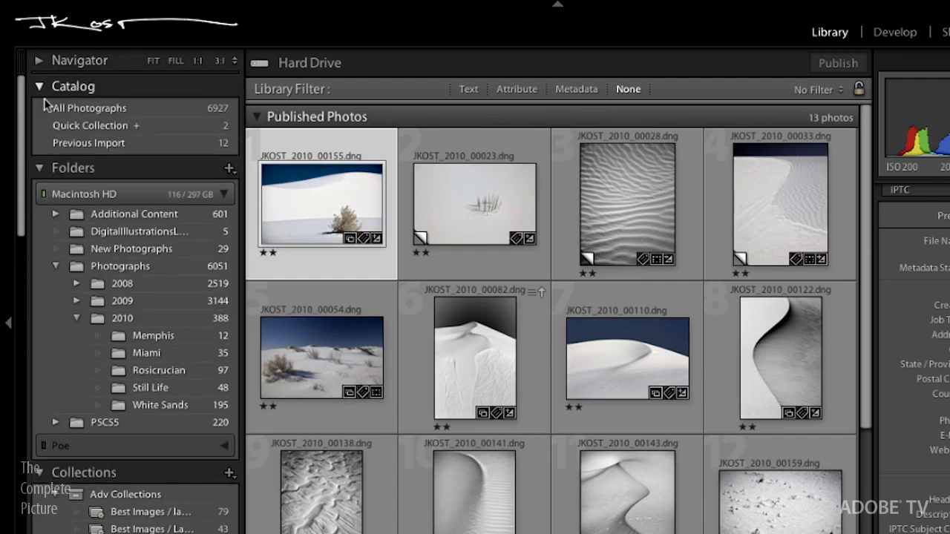
pyautogui.click(165, 354)
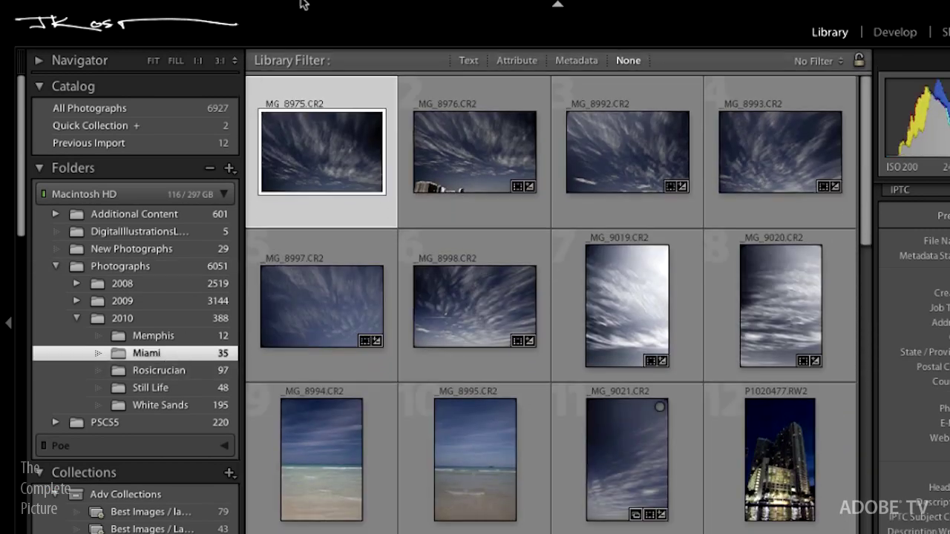
pyautogui.click(393, 6)
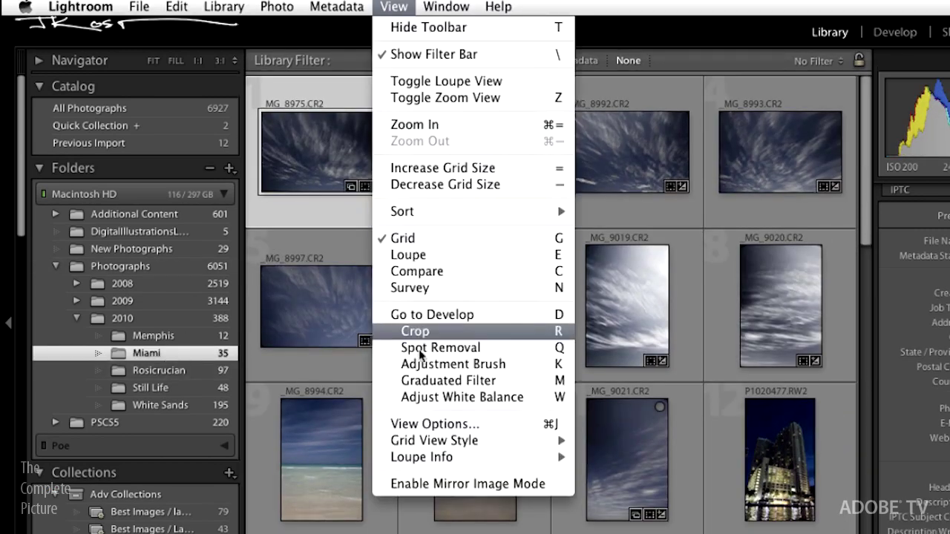
# Step: Switch grid to Expanded Cells, turn off cell tinting, and show colour labels in footers
pyautogui.click(428, 422)
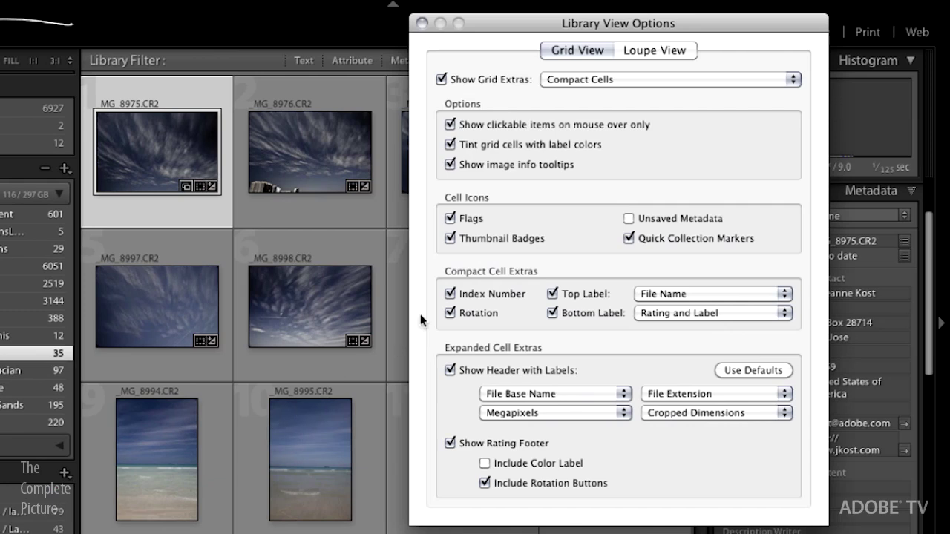
pyautogui.click(622, 79)
pyautogui.click(614, 93)
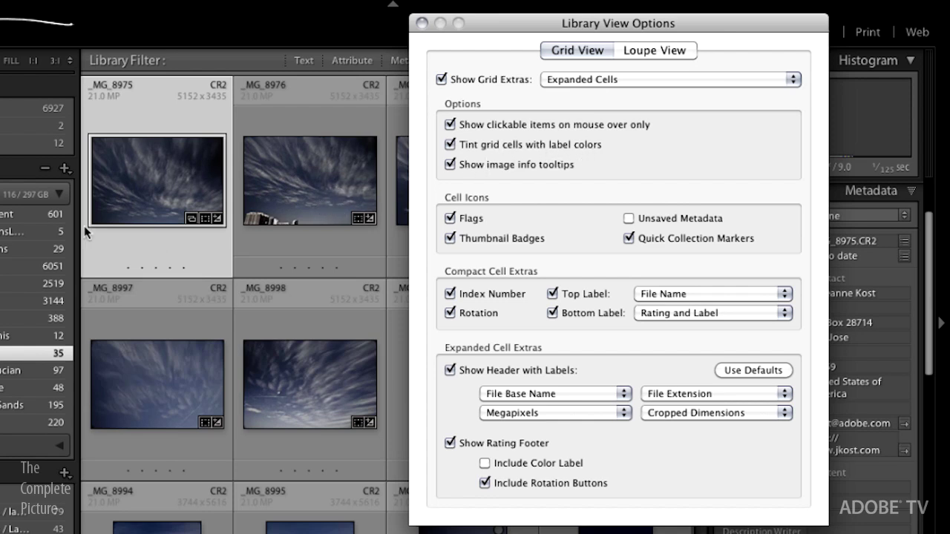
pyautogui.click(449, 145)
pyautogui.click(485, 463)
# Step: Keep File Base Name as the header label and toggle thumbnail badges off and on
pyautogui.click(601, 394)
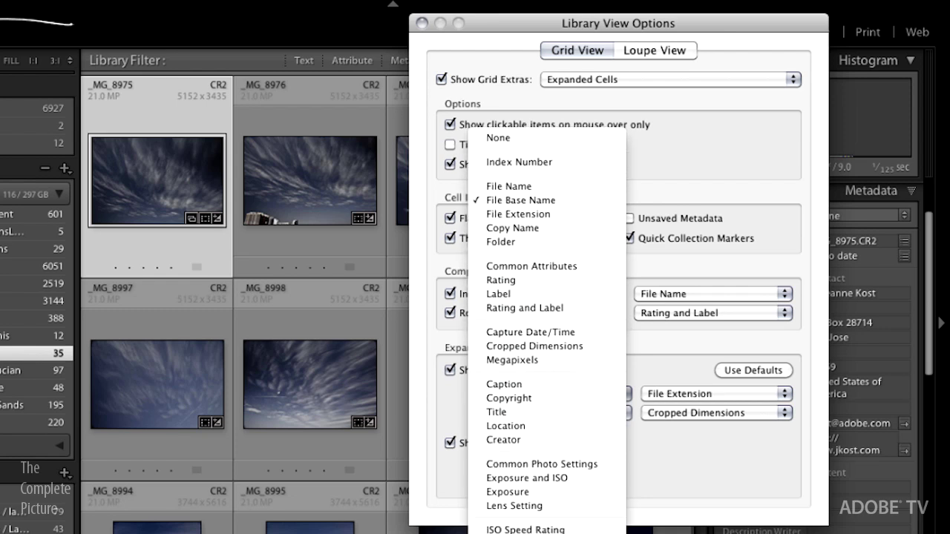
pyautogui.click(584, 203)
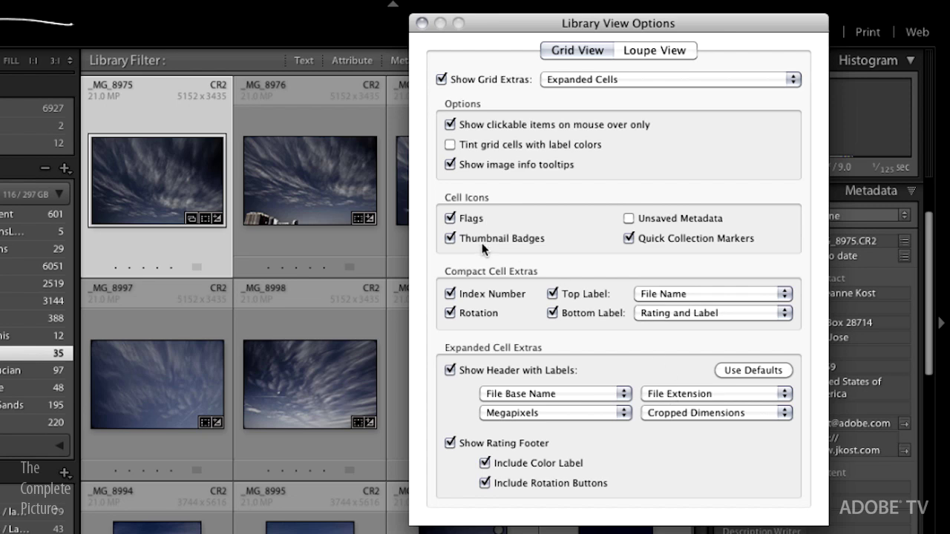
pyautogui.click(450, 238)
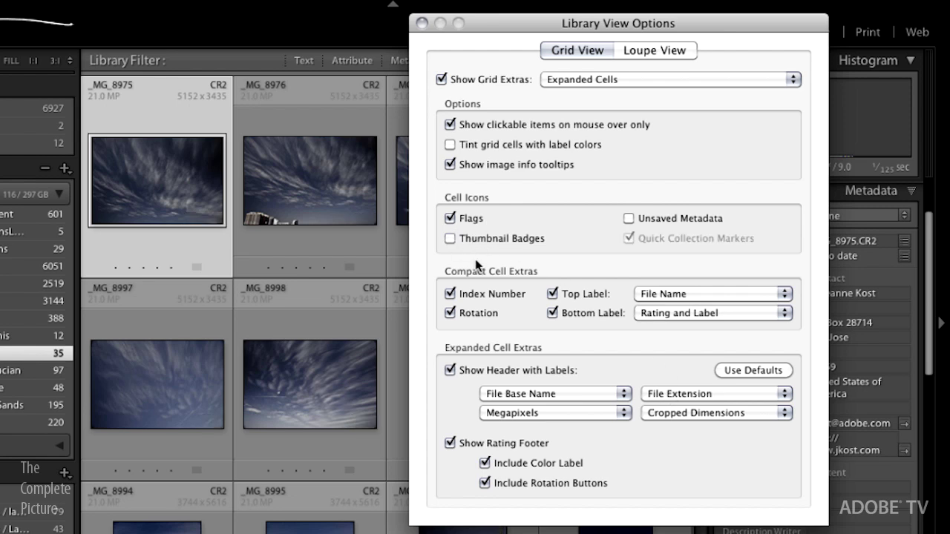
pyautogui.click(449, 239)
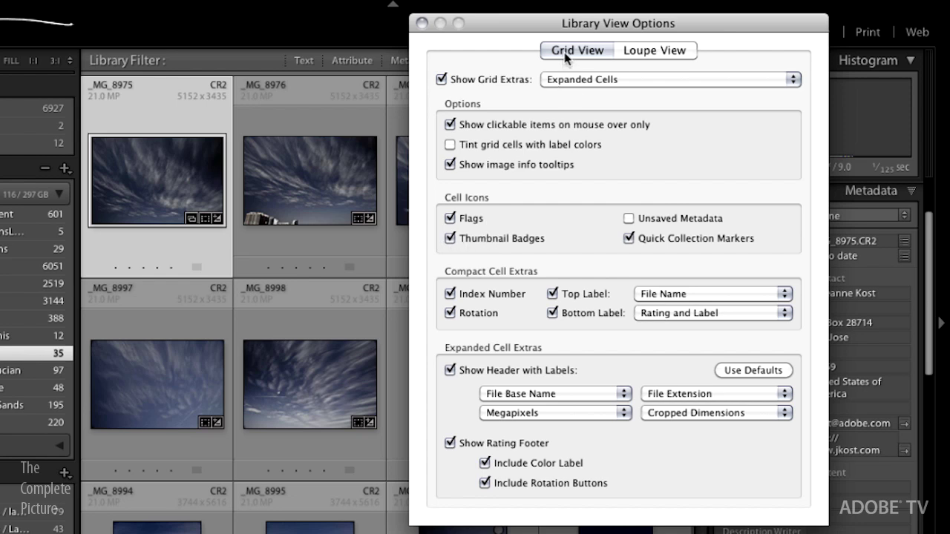
pyautogui.click(649, 52)
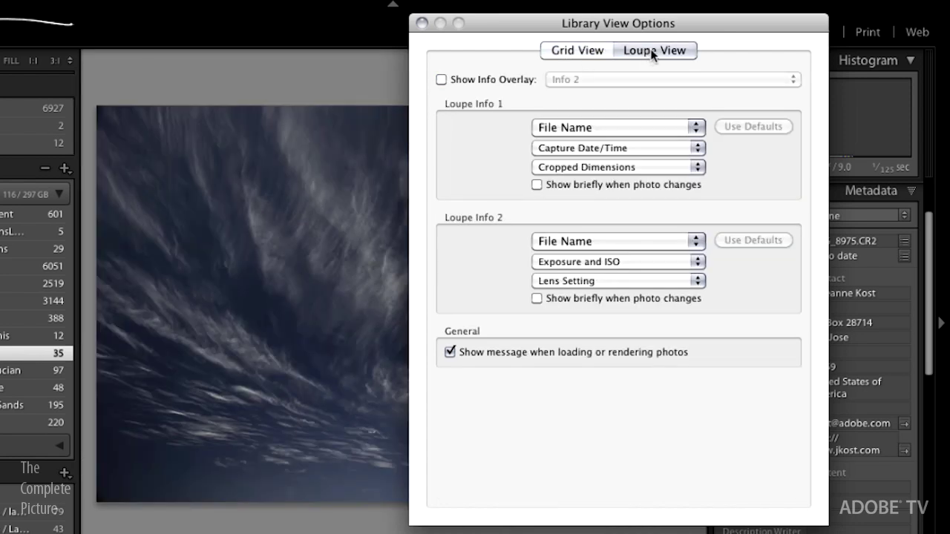
# Step: Turn on the loupe info overlay set to Info 1, showing capture date and dimensions
pyautogui.click(442, 80)
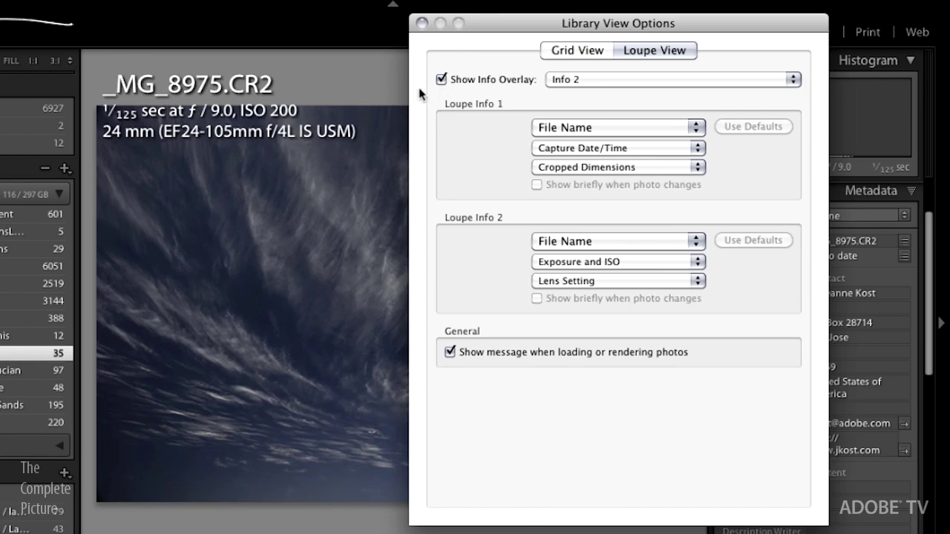
pyautogui.click(586, 79)
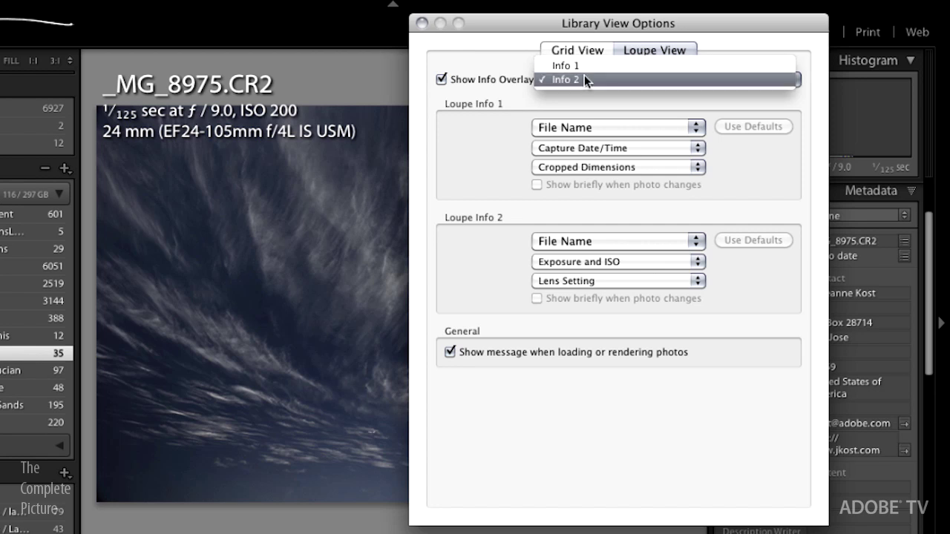
pyautogui.click(566, 66)
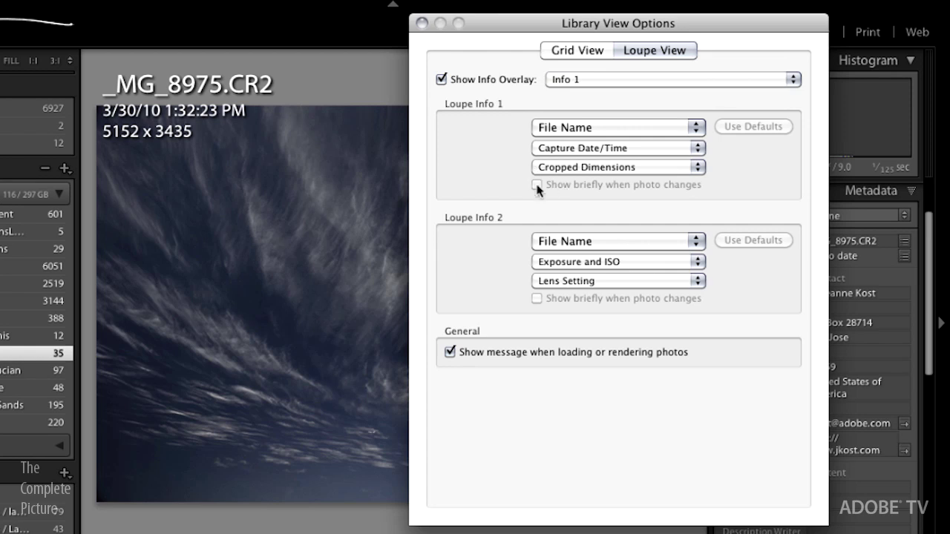
pyautogui.click(421, 23)
# Step: Cycle through the loupe info overlays on _MG_8975 and return to Grid view
pyautogui.press('i')
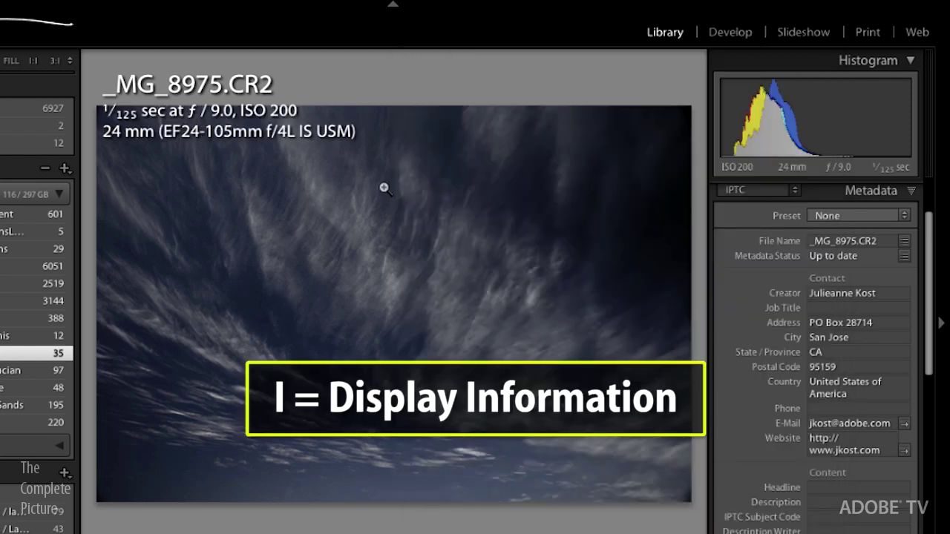
pyautogui.press('i')
pyautogui.press('i')
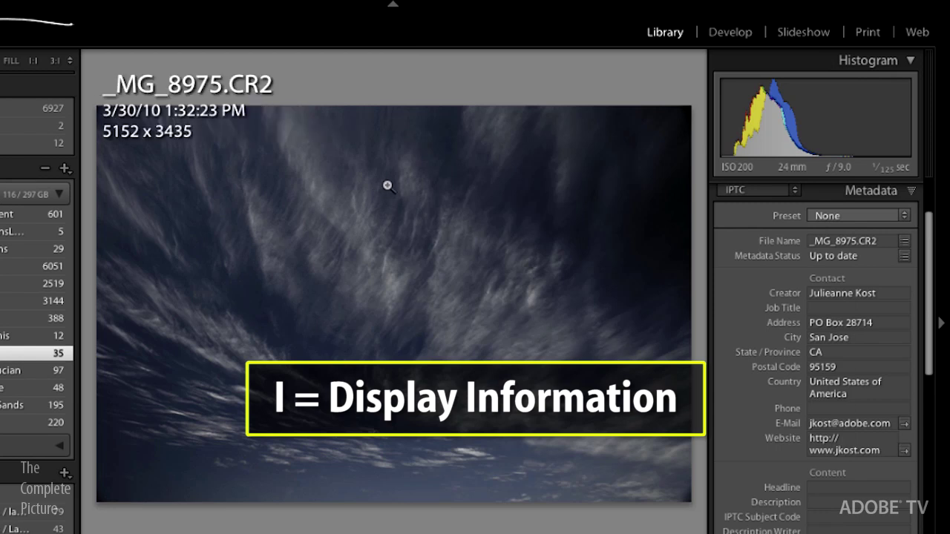
pyautogui.press('i')
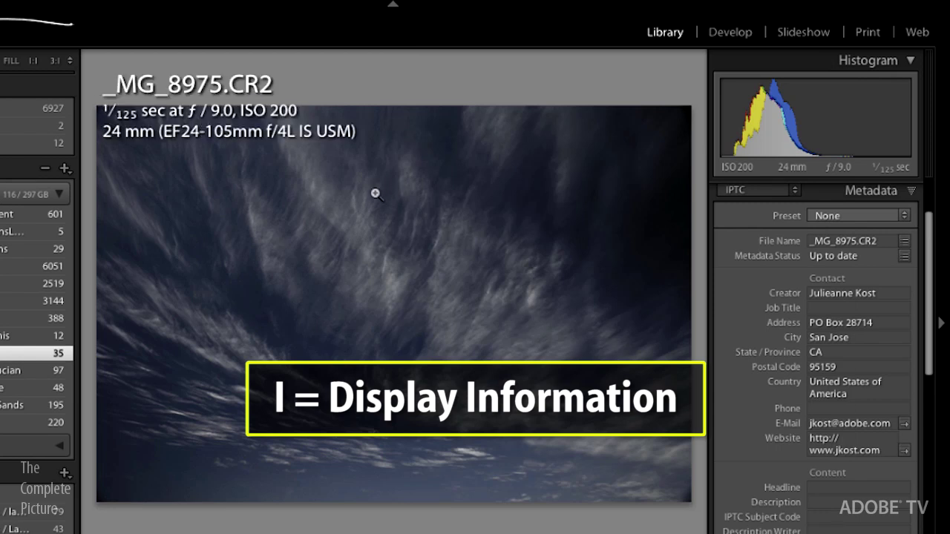
pyautogui.press('i')
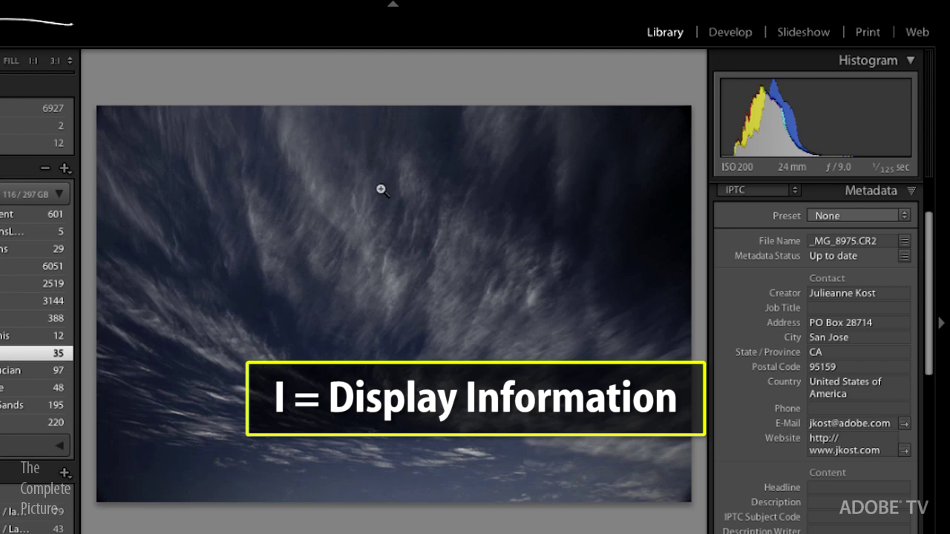
pyautogui.press('g')
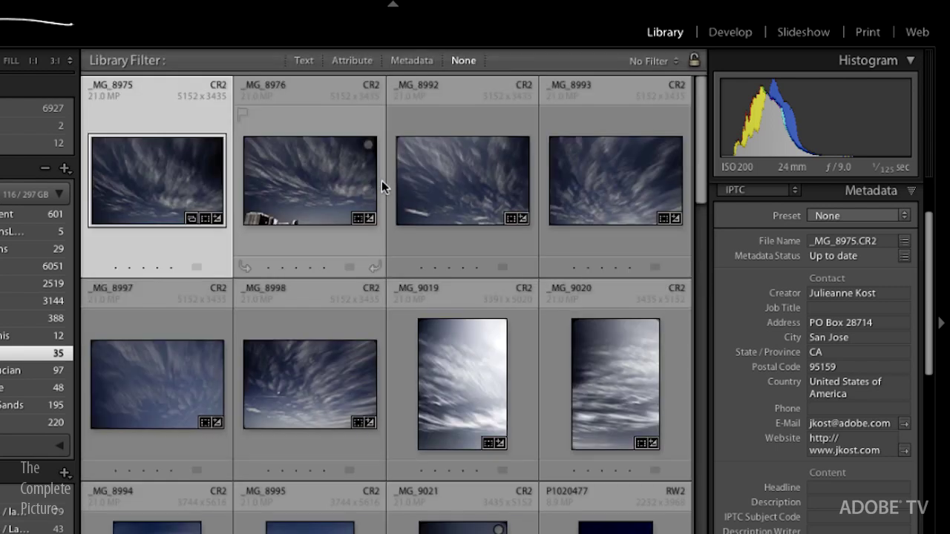
pyautogui.moveTo(157, 178)
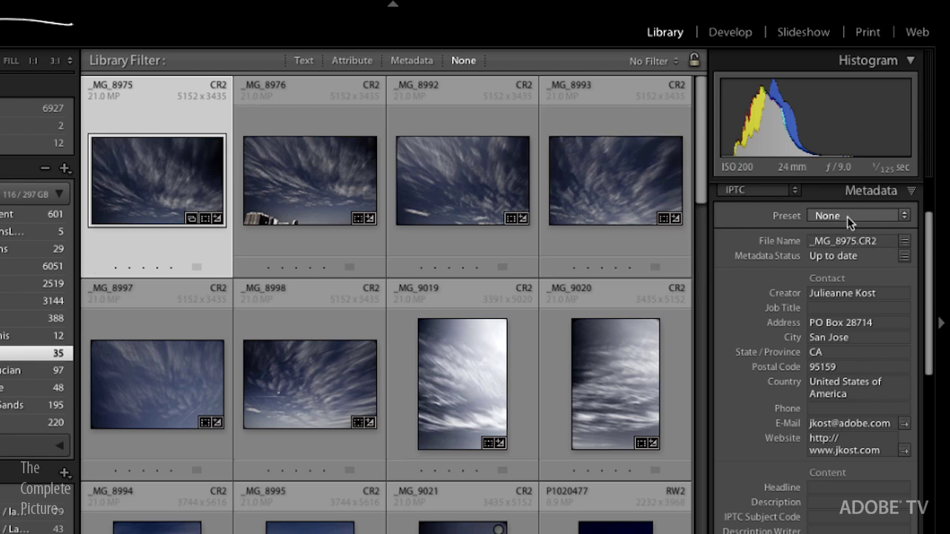
# Step: Apply the 'PO Box © 2010 Julieanne Kost' metadata preset to _MG_8975 and confirm it
pyautogui.click(902, 215)
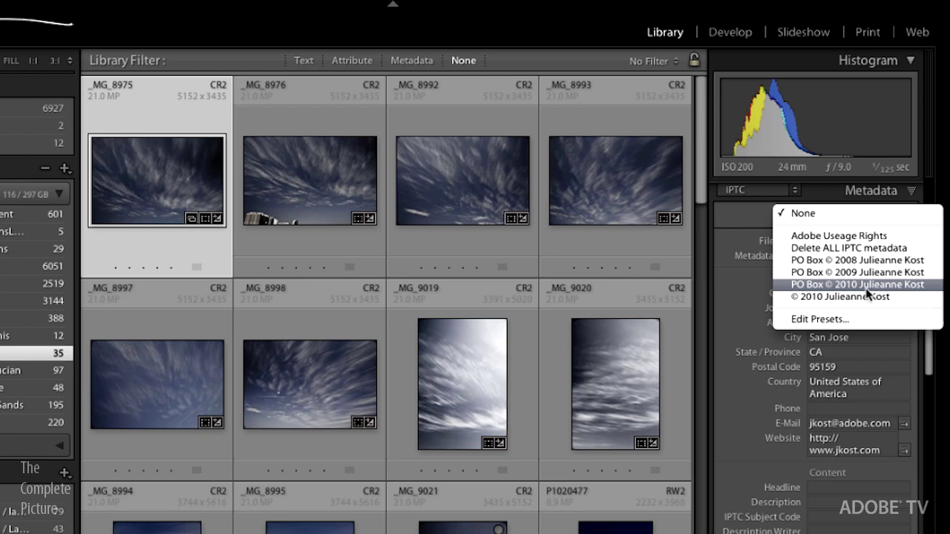
pyautogui.click(873, 285)
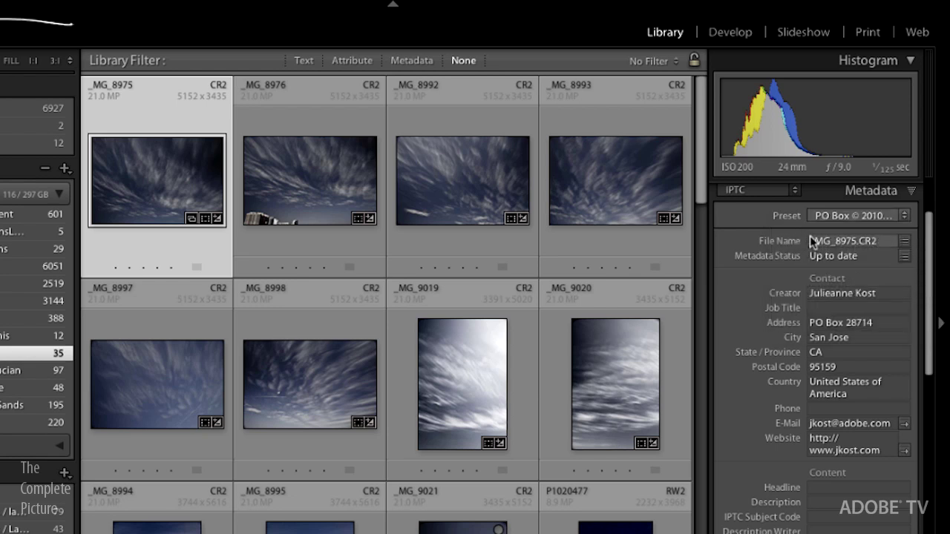
pyautogui.click(904, 216)
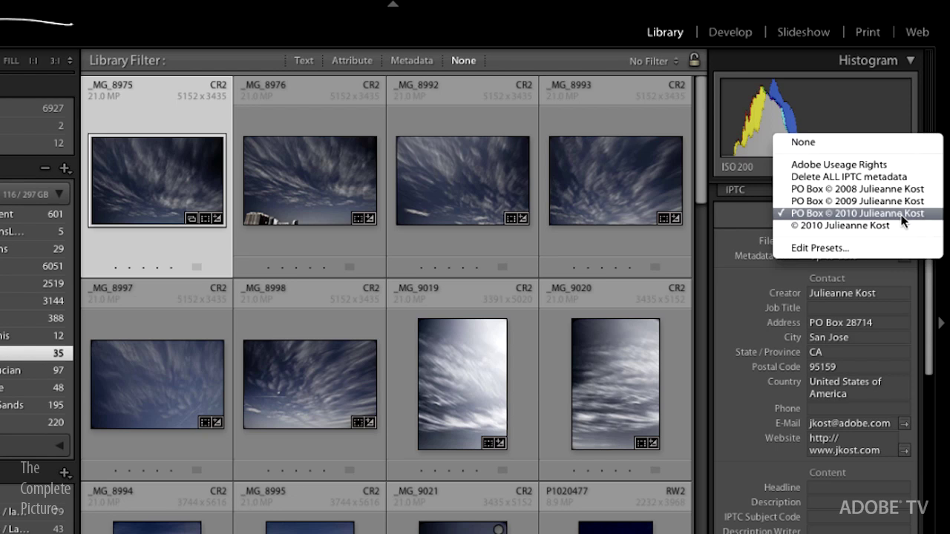
pyautogui.click(902, 215)
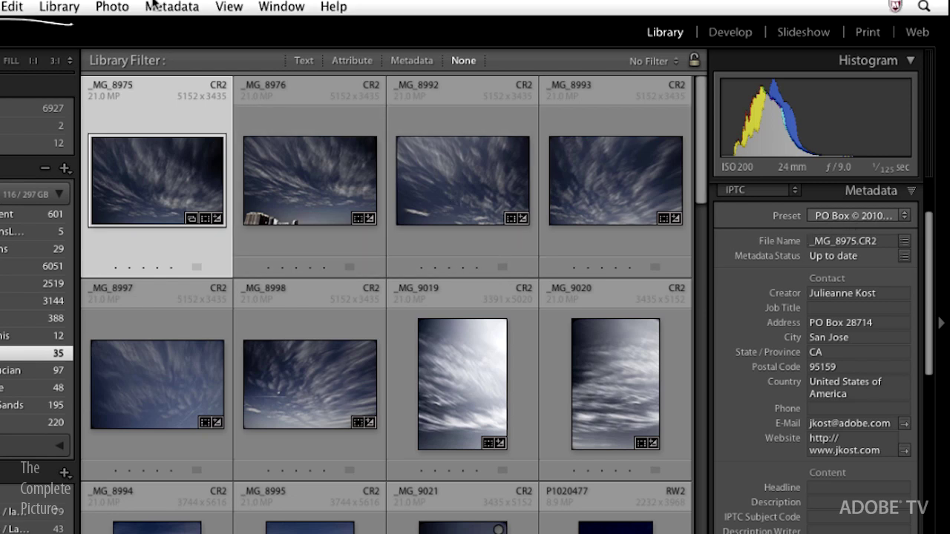
pyautogui.click(109, 9)
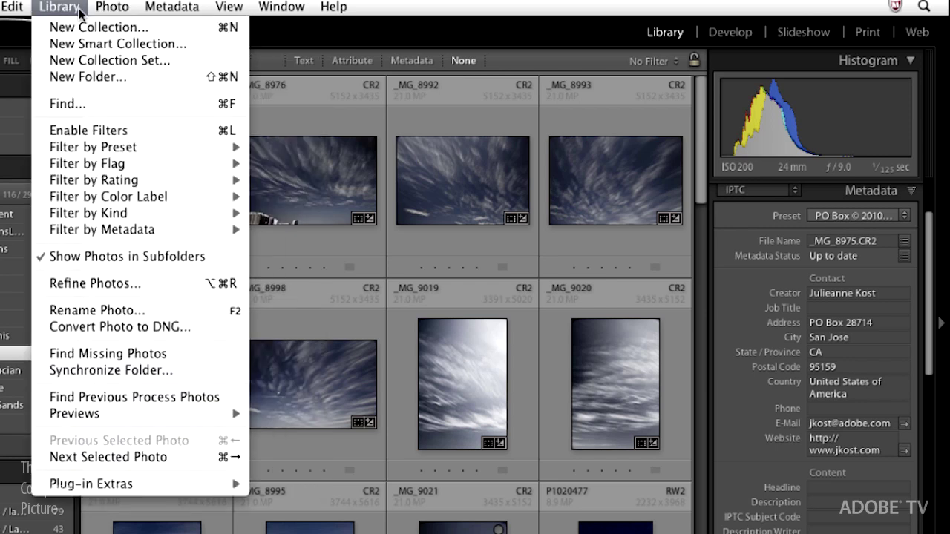
# Step: Inspect the 'jkost FNC' filename template (JKOST_year_sequence) in Rename Photo, then cancel without renaming
pyautogui.click(152, 311)
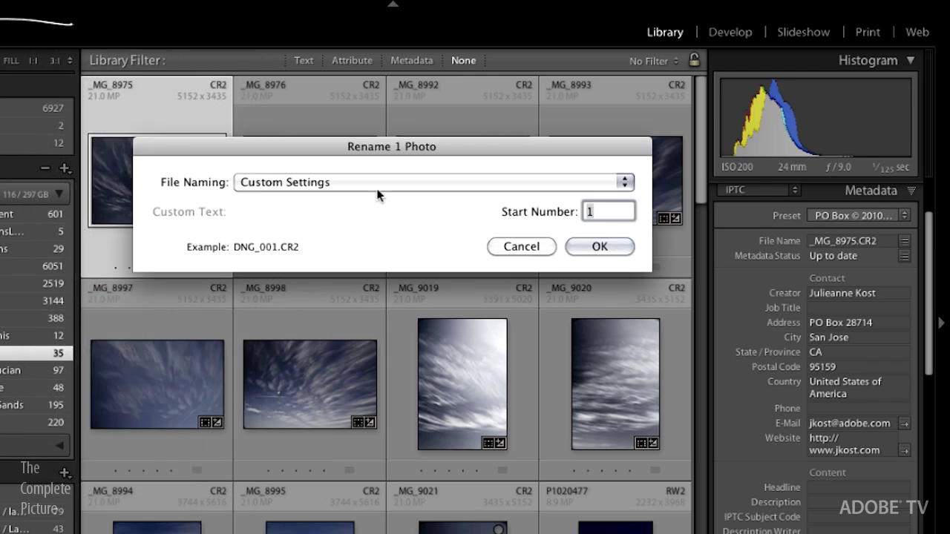
pyautogui.click(357, 185)
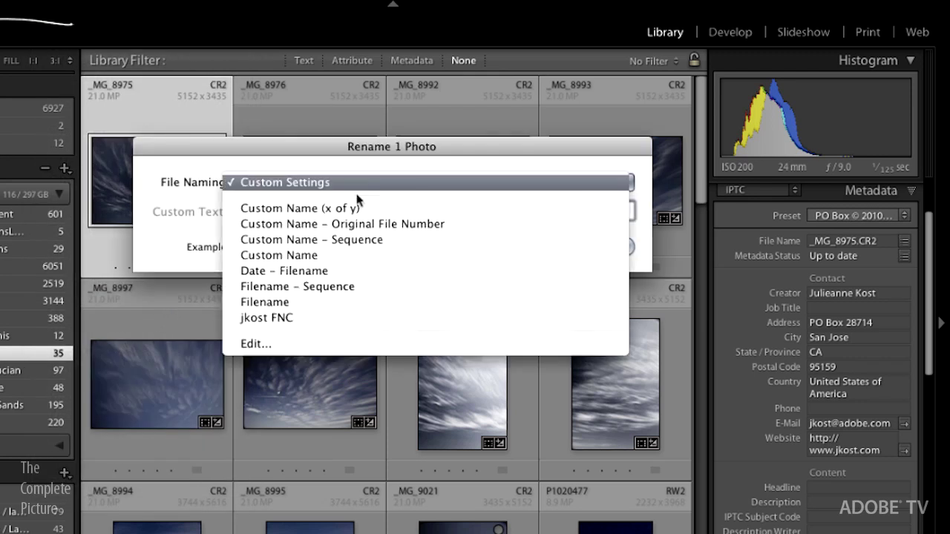
pyautogui.click(336, 351)
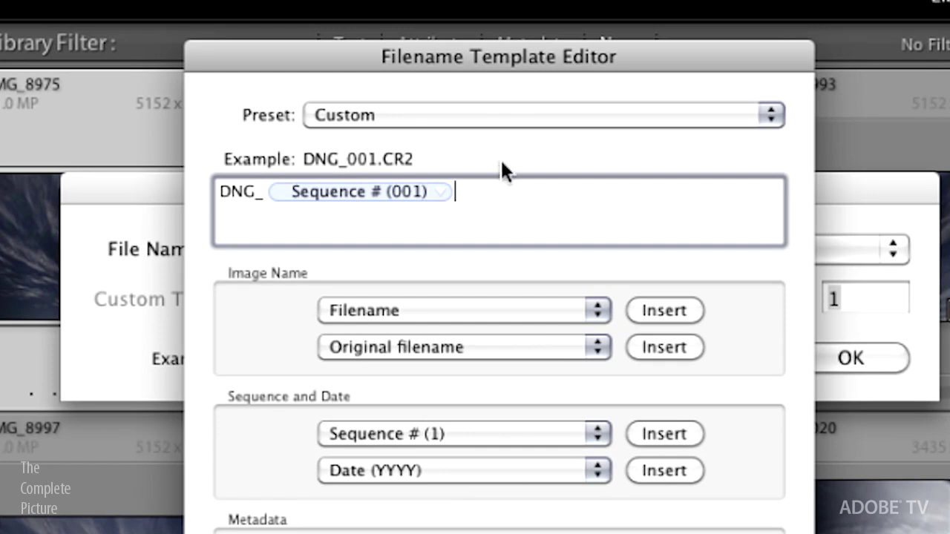
pyautogui.click(471, 117)
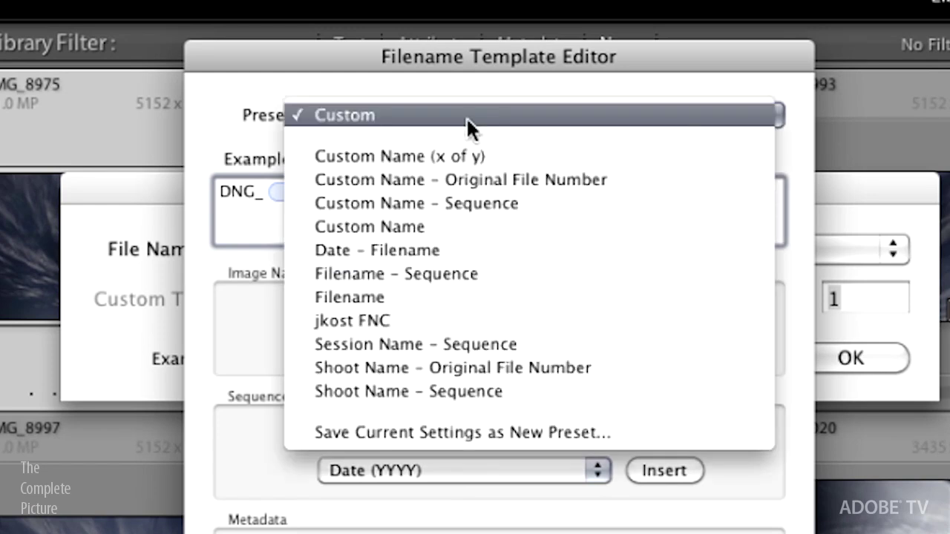
pyautogui.click(458, 322)
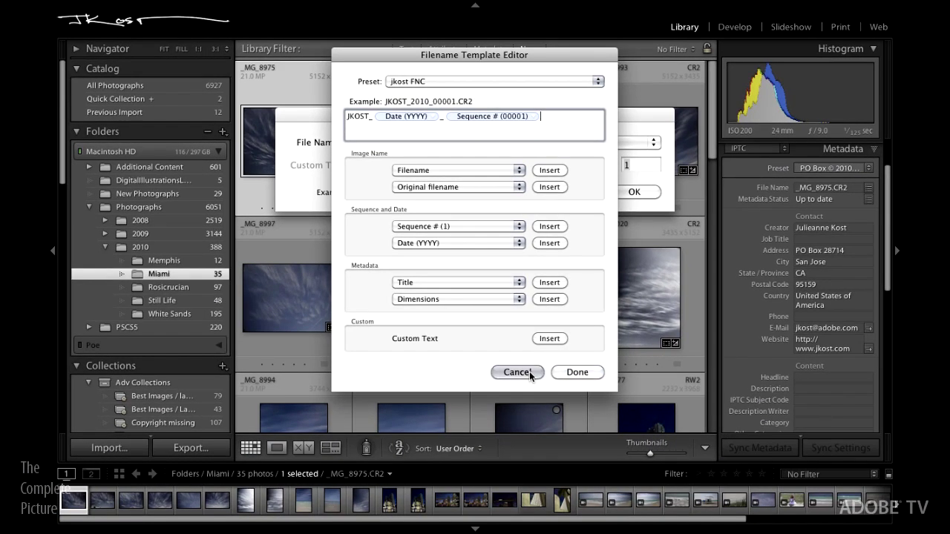
pyautogui.click(568, 371)
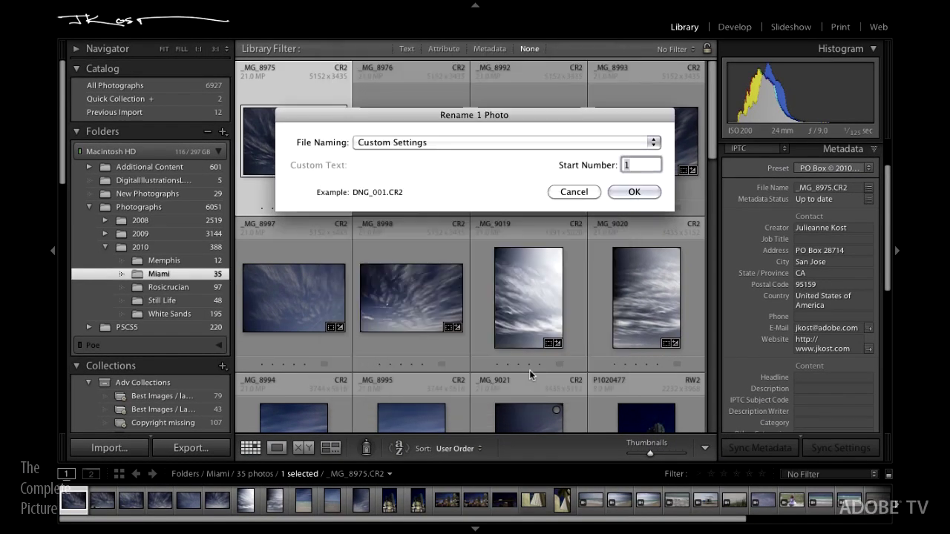
pyautogui.click(573, 192)
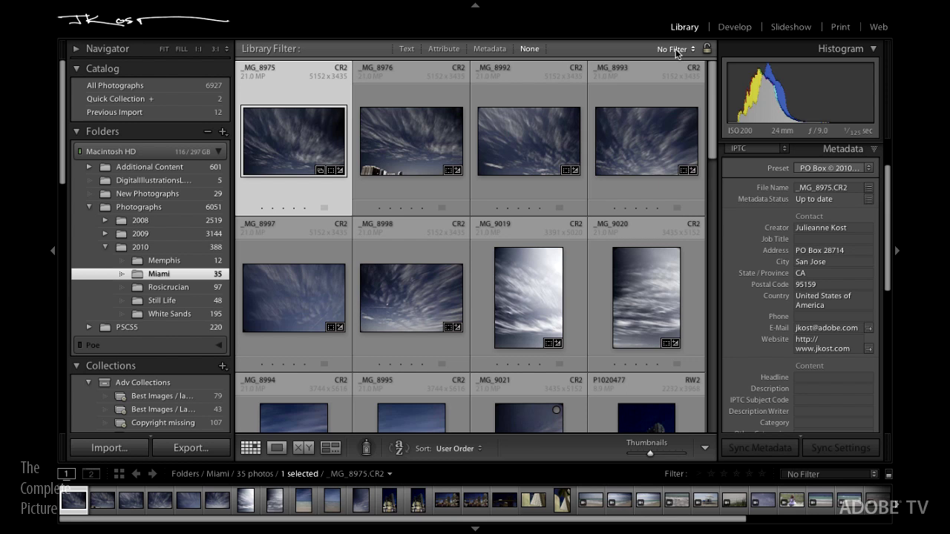
# Step: Filter All Photographs with the Texture - Metal preset and show more cell detail
pyautogui.click(164, 91)
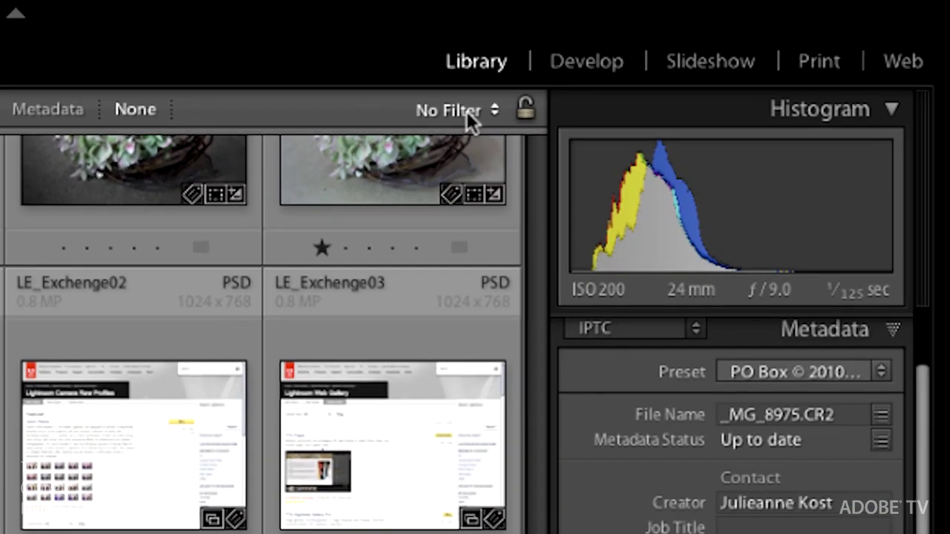
pyautogui.click(676, 49)
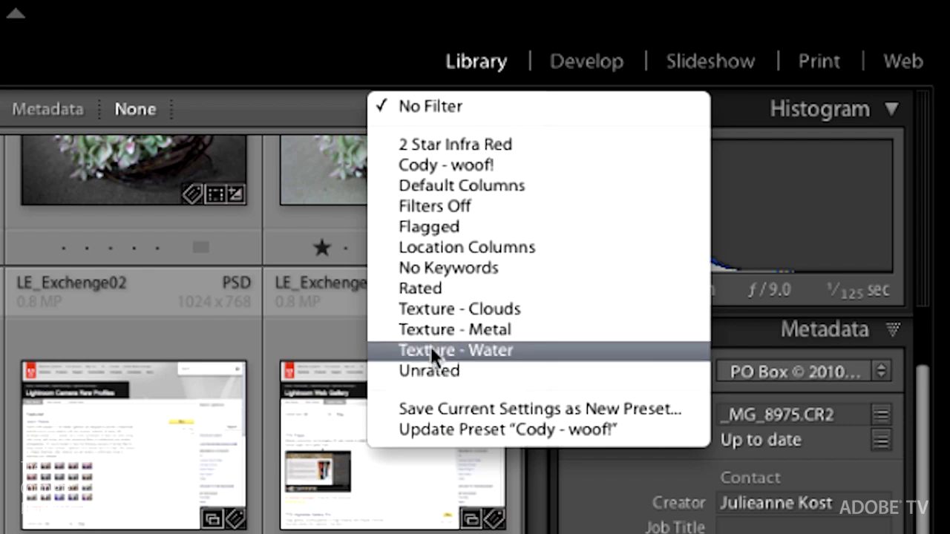
pyautogui.click(424, 329)
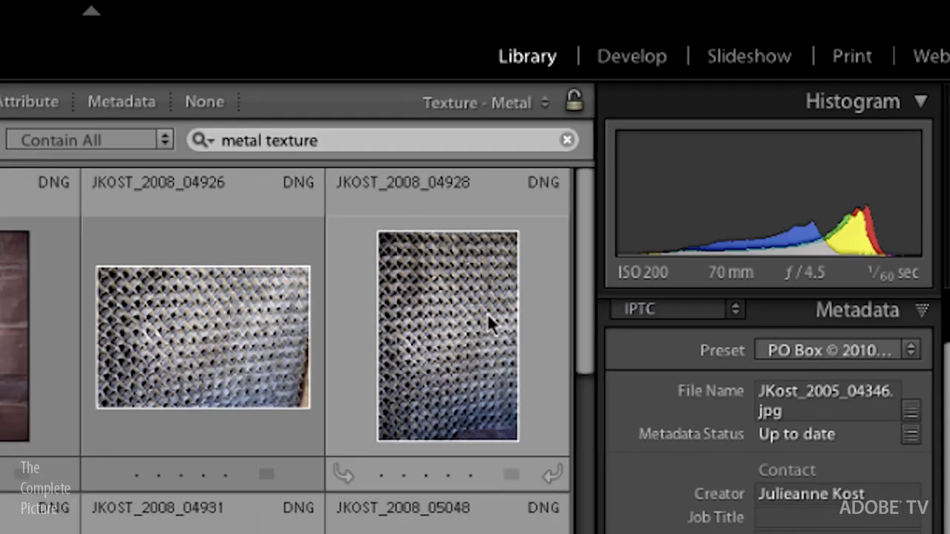
pyautogui.press('j')
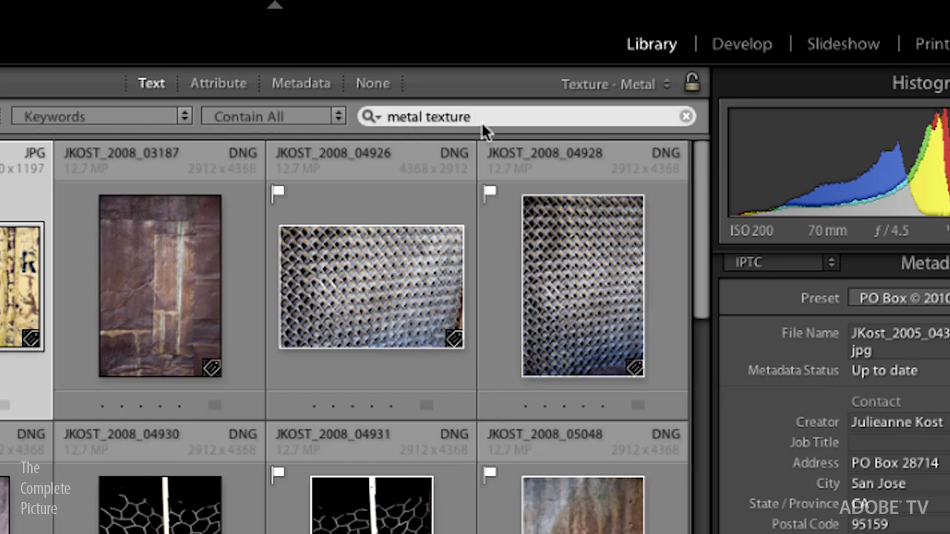
# Step: Try the Texture - Clouds, Texture - Water, then 2 Star Infra Red filter presets
pyautogui.click(636, 84)
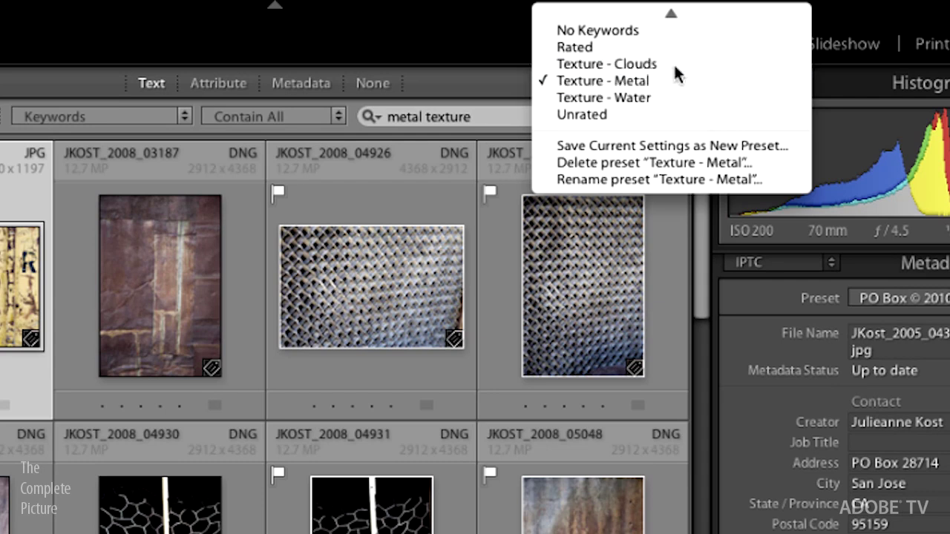
pyautogui.click(672, 64)
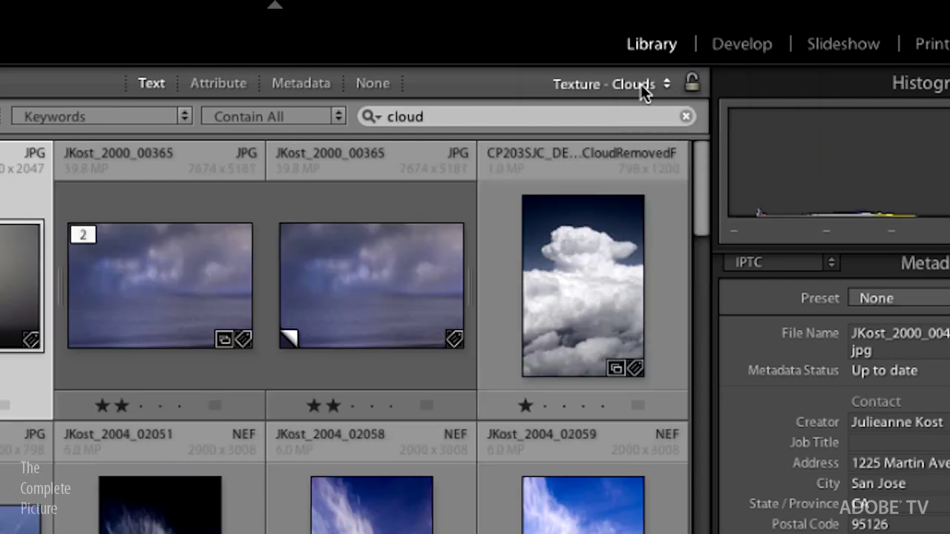
pyautogui.click(640, 83)
pyautogui.click(640, 114)
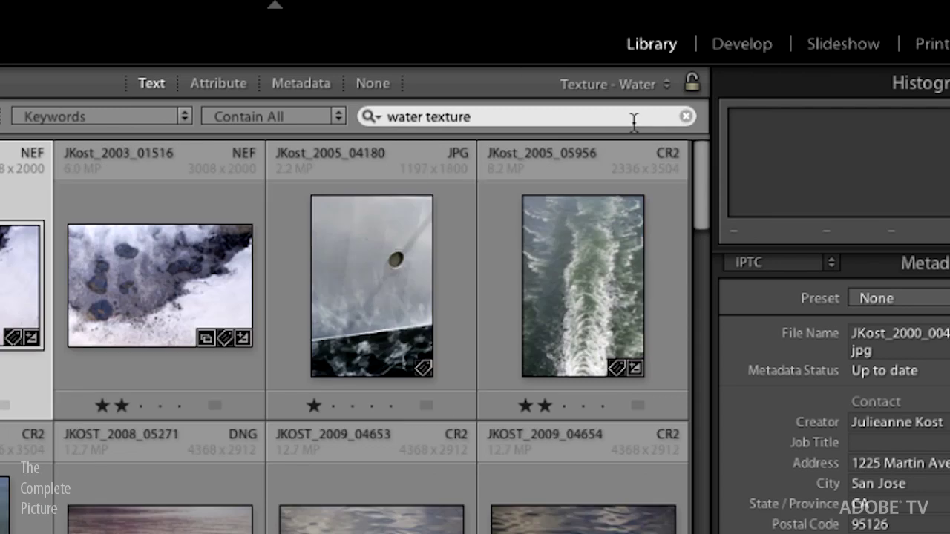
pyautogui.click(634, 82)
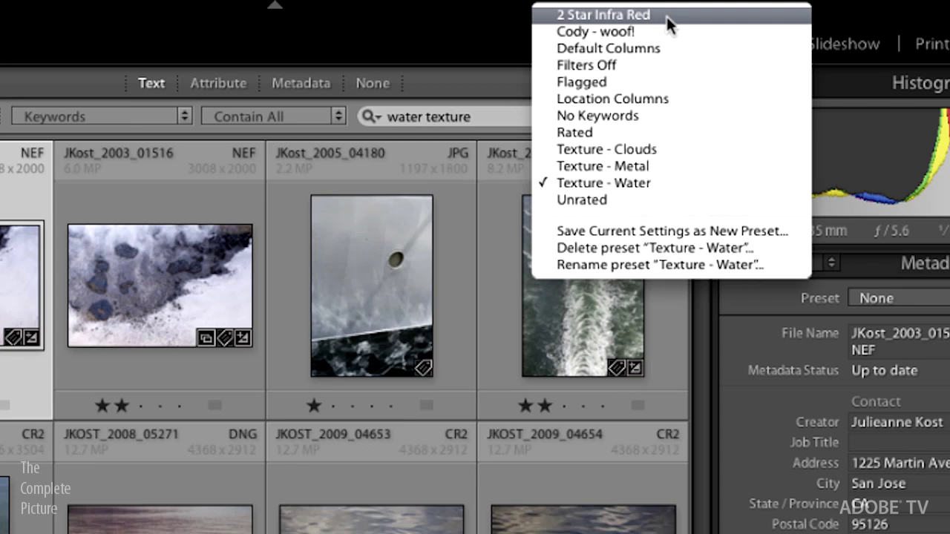
pyautogui.click(667, 19)
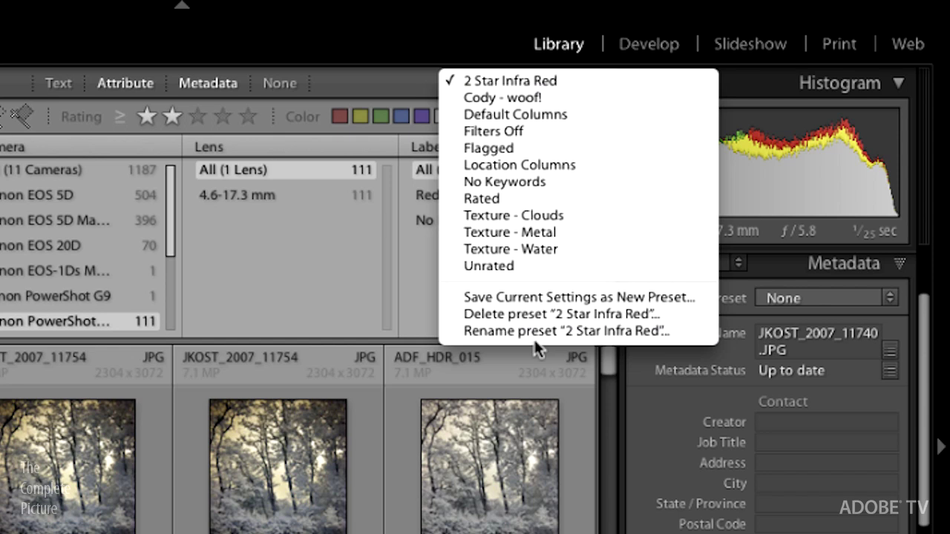
# Step: Filter to the 12 'Cody - woof!' dog photos, view JKost_2000_00126 at 1:1, then return to Grid
pyautogui.click(537, 97)
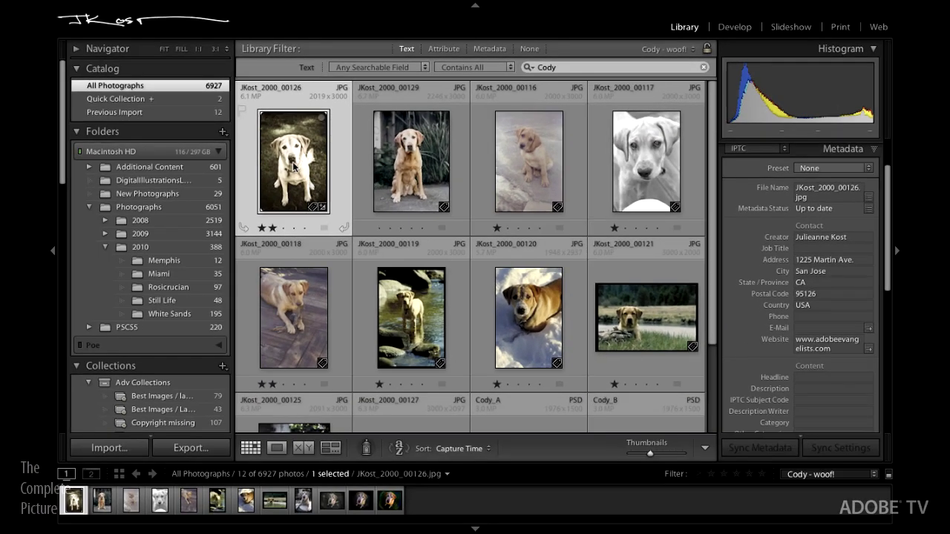
pyautogui.doubleClick(293, 166)
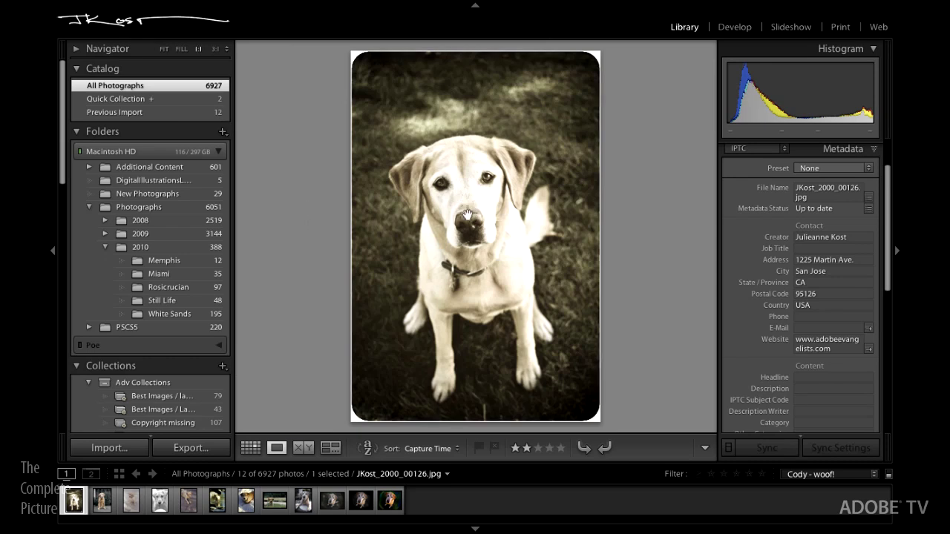
pyautogui.click(466, 198)
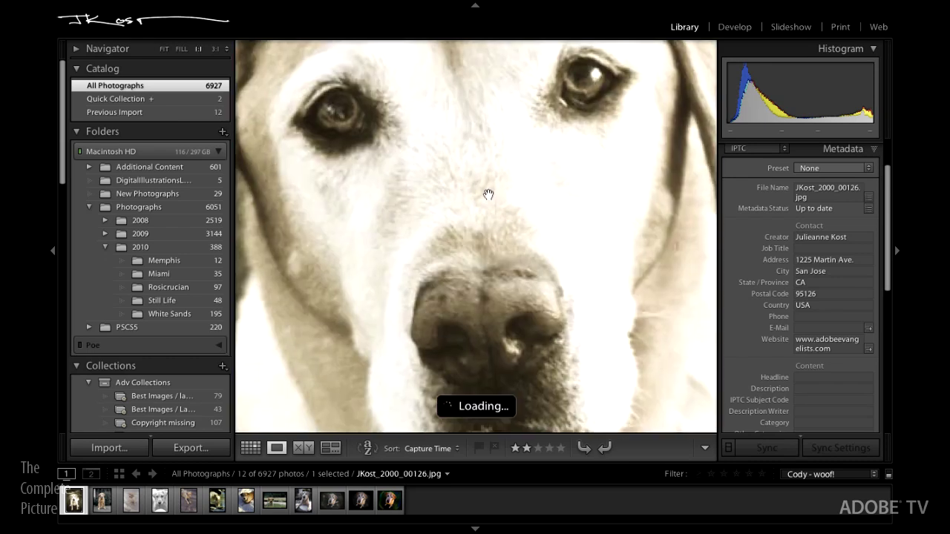
pyautogui.click(488, 195)
pyautogui.press('g')
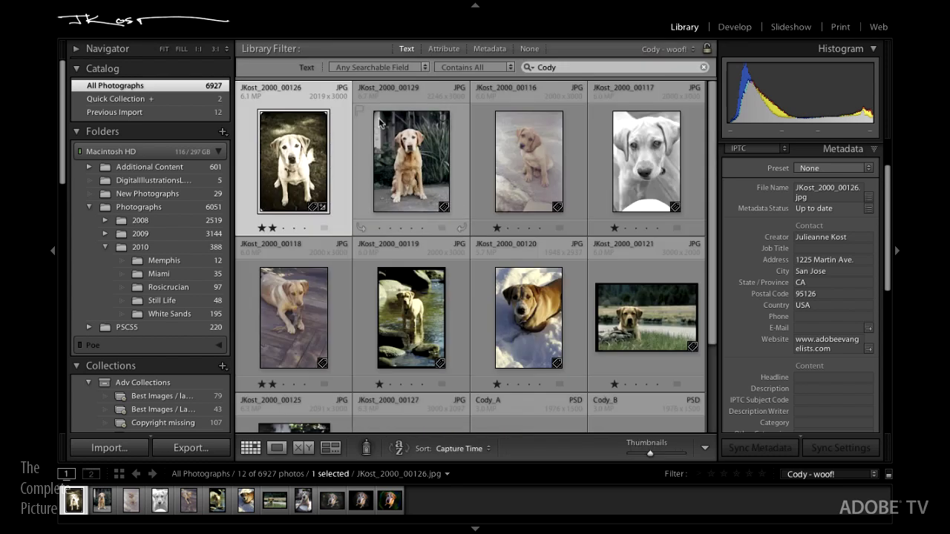
pyautogui.moveTo(346, 4)
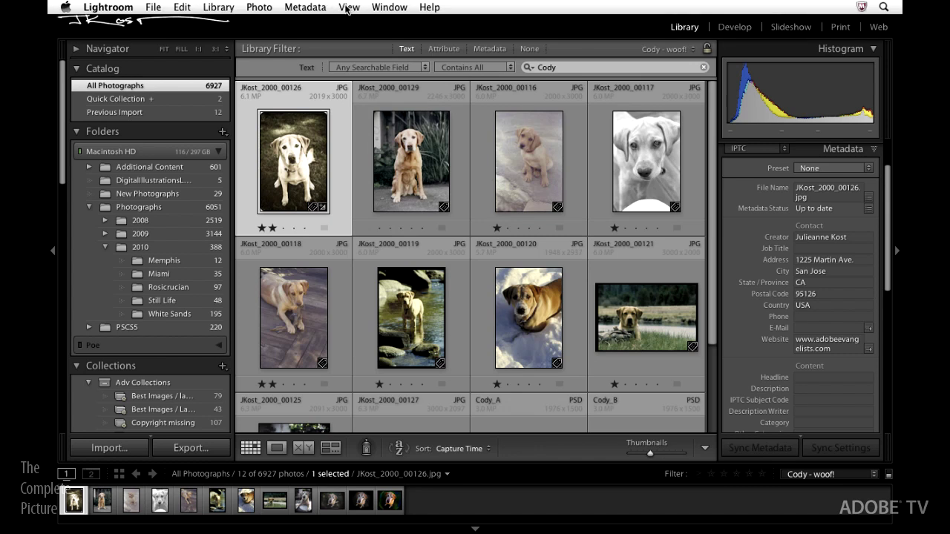
# Step: Review the saved presets in the Edit Keyword Set editor, then cancel without changes
pyautogui.click(325, 7)
pyautogui.moveTo(233, 112)
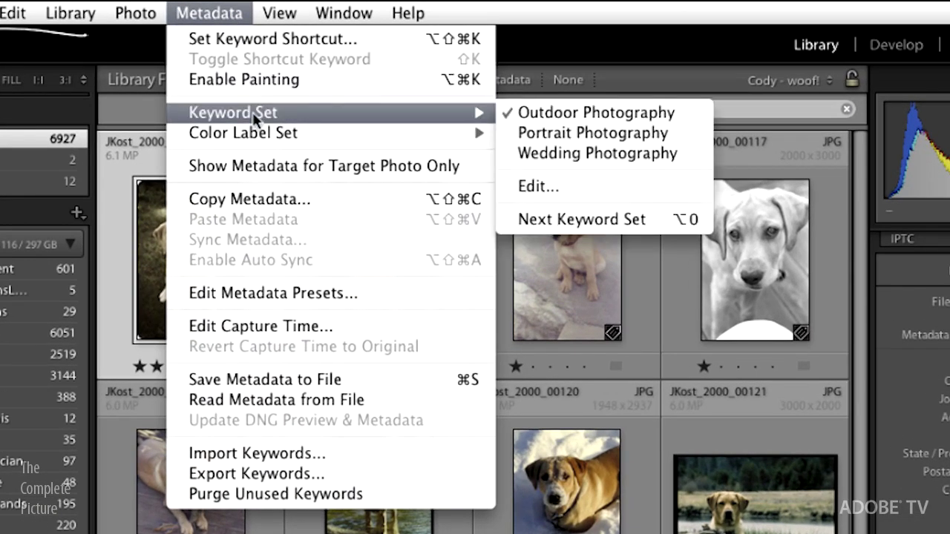
pyautogui.click(633, 188)
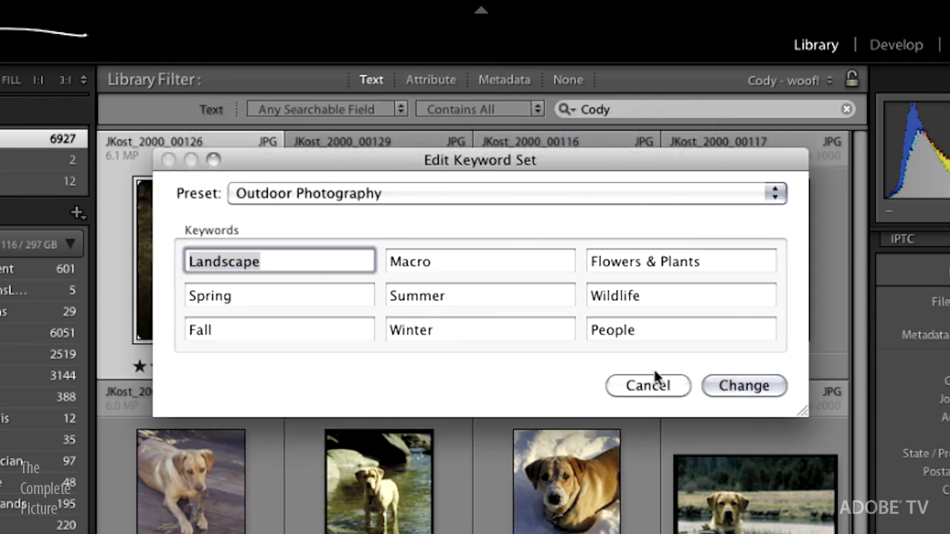
pyautogui.click(605, 191)
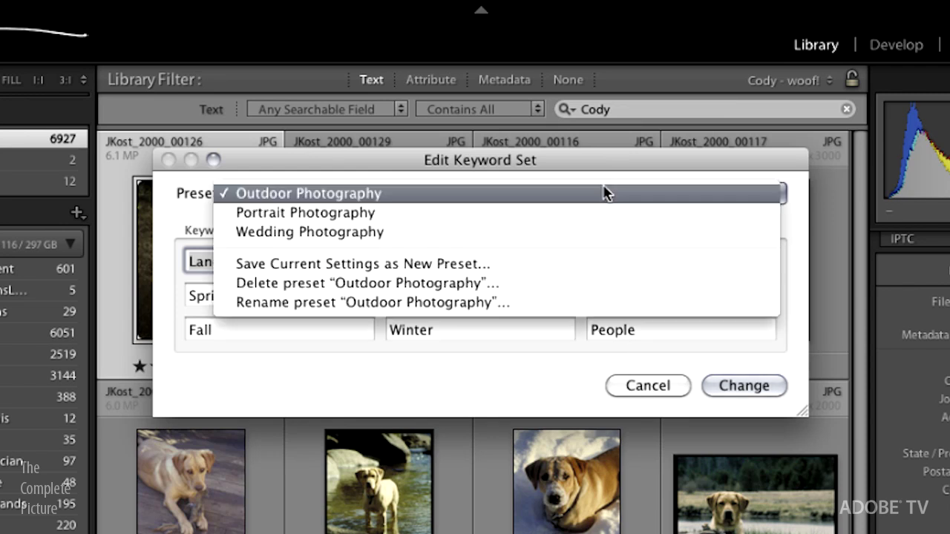
pyautogui.click(620, 236)
pyautogui.click(672, 387)
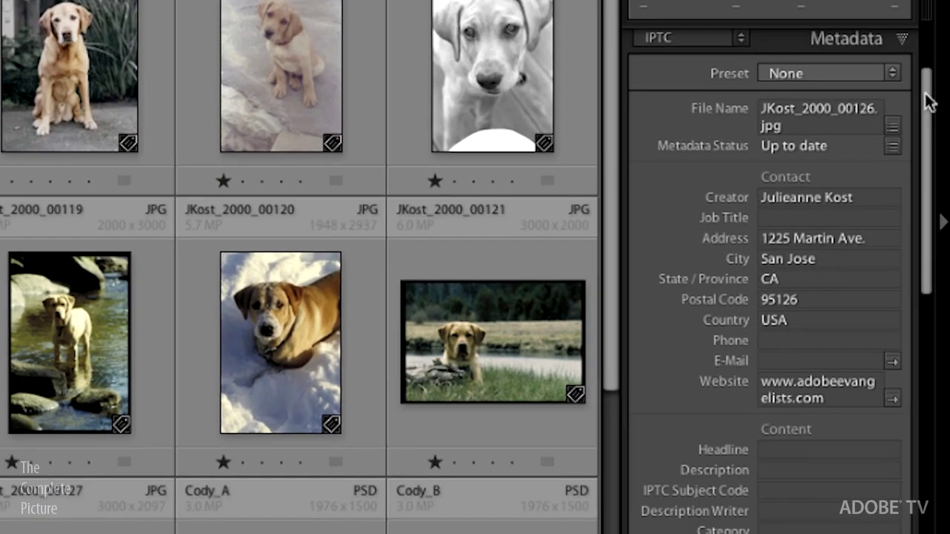
# Step: In the Keywording panel, switch the keyword set to Portrait, then Wedding Photography
pyautogui.scroll(3, 929, 103)
pyautogui.click(866, 75)
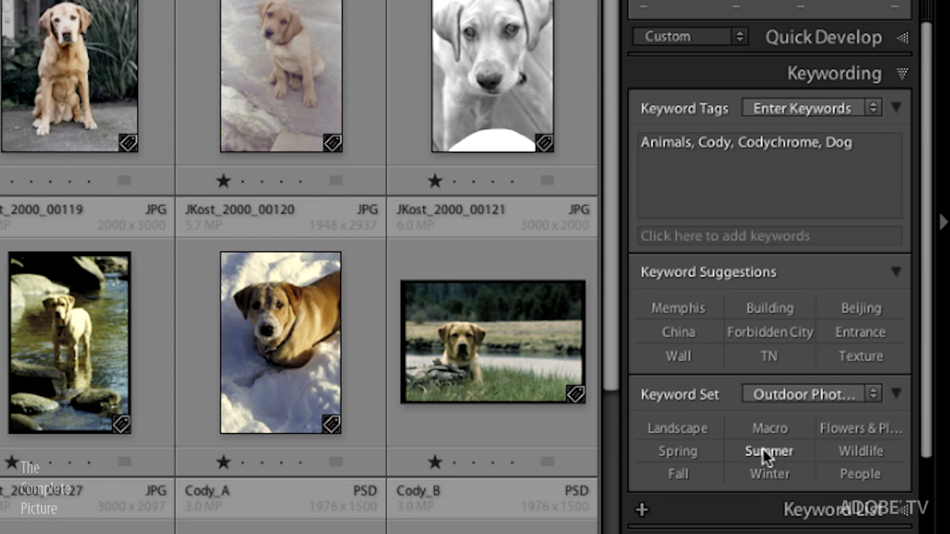
pyautogui.click(870, 395)
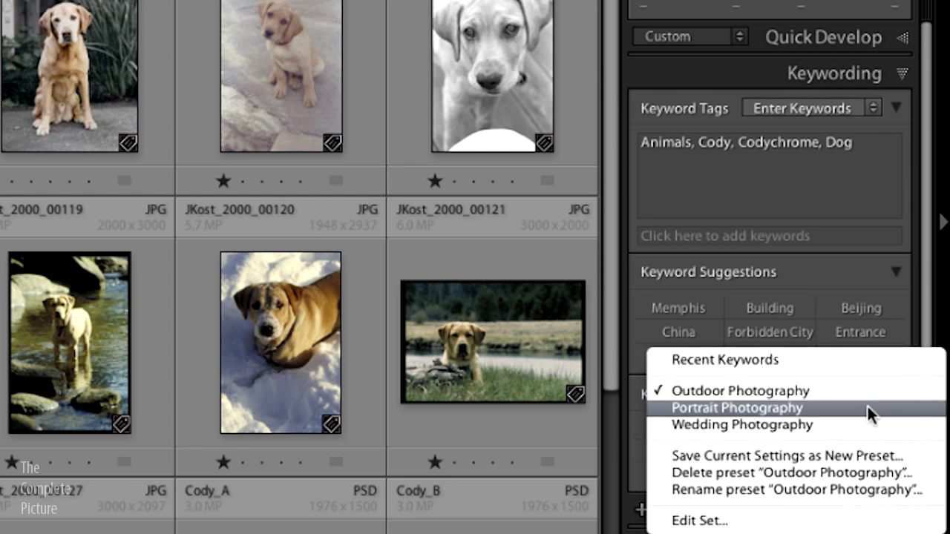
pyautogui.click(867, 408)
pyautogui.click(871, 394)
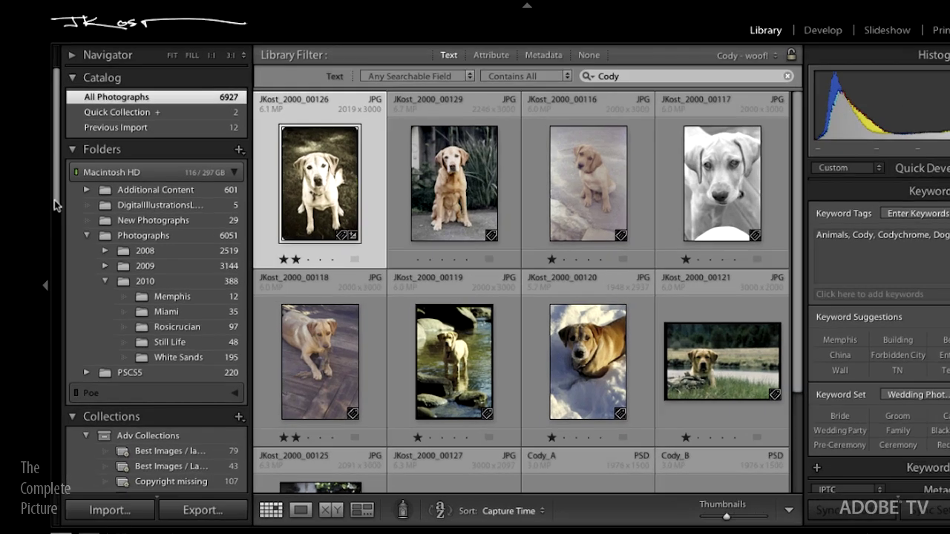
# Step: Open Digital Illustration, then Motion Blur Color, then the Best Images / Last 90 Days collection
pyautogui.moveTo(53, 205)
pyautogui.mouseDown()
pyautogui.moveTo(32, 361)
pyautogui.moveTo(31, 516)
pyautogui.mouseUp()
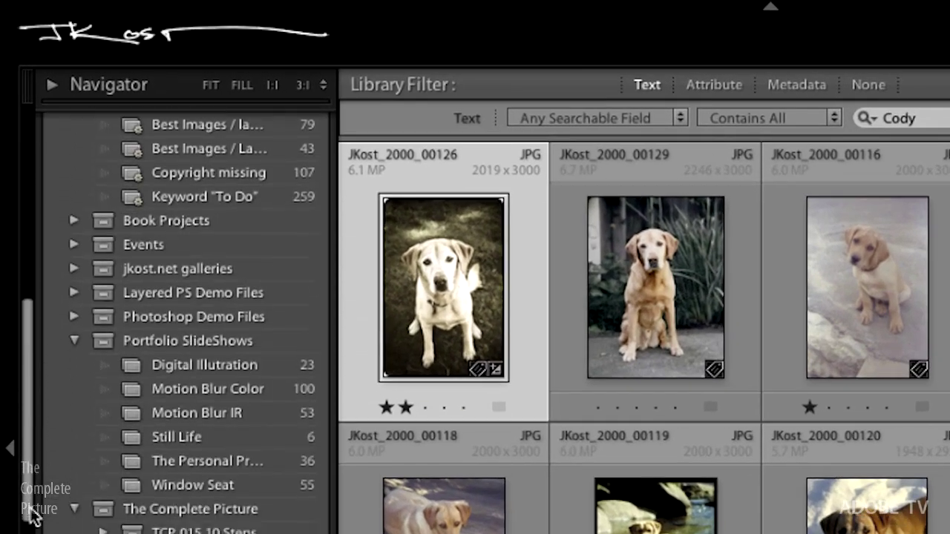
pyautogui.scroll(-2, 31, 516)
pyautogui.scroll(-3, 30, 445)
pyautogui.scroll(-5, 26, 504)
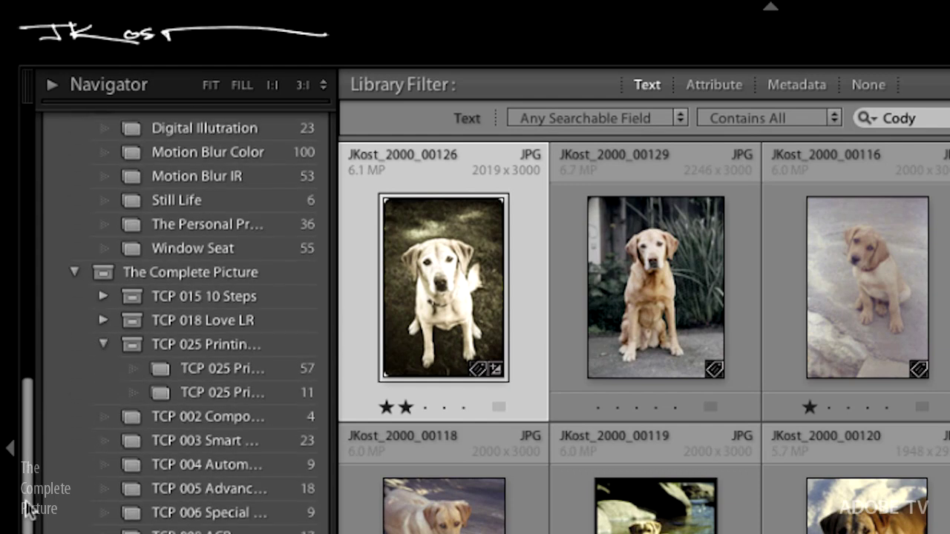
pyautogui.moveTo(26, 511)
pyautogui.mouseDown()
pyautogui.moveTo(28, 530)
pyautogui.moveTo(34, 466)
pyautogui.mouseUp()
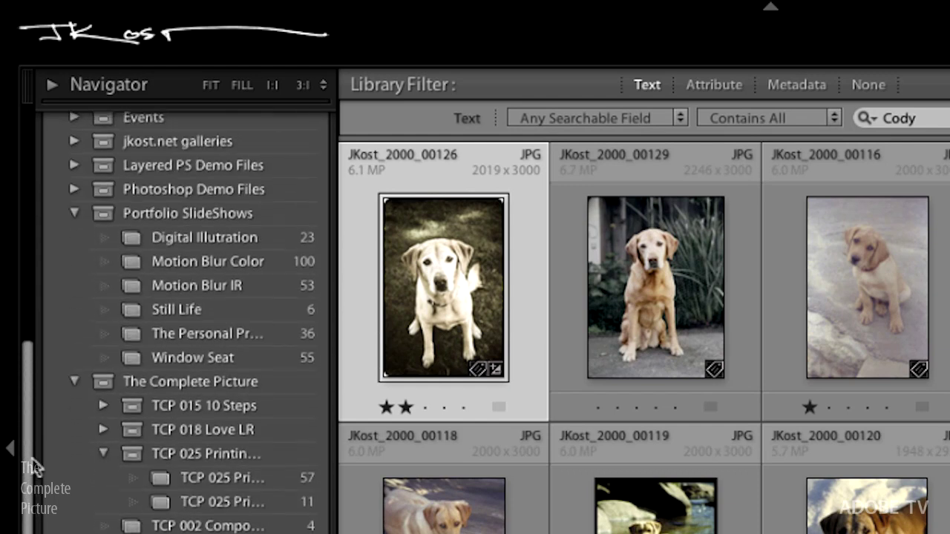
pyautogui.scroll(5, 30, 456)
pyautogui.scroll(3, 41, 378)
pyautogui.scroll(1, 18, 378)
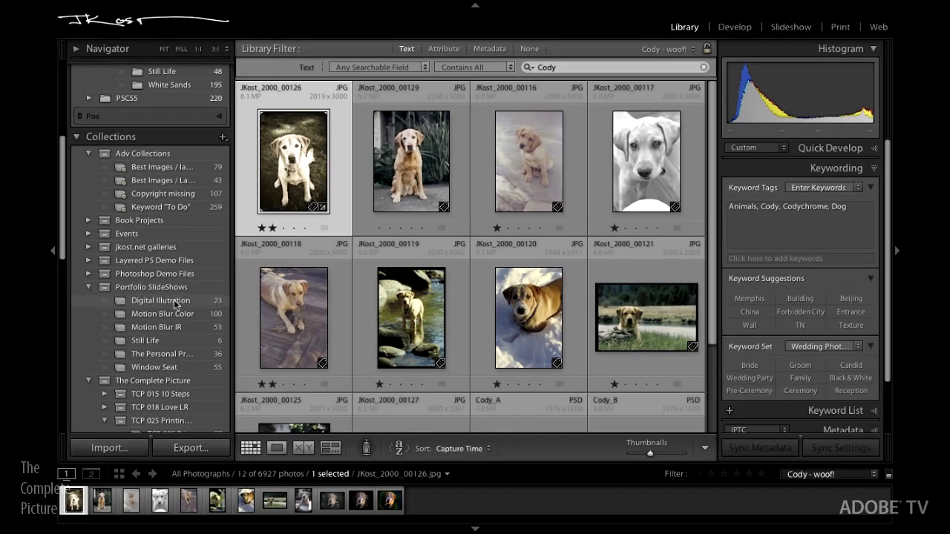
pyautogui.click(170, 300)
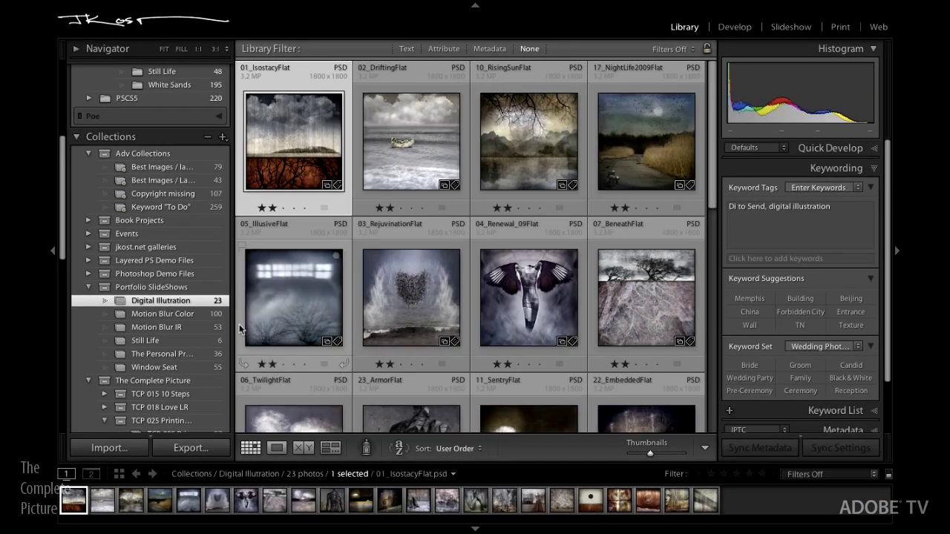
pyautogui.click(170, 314)
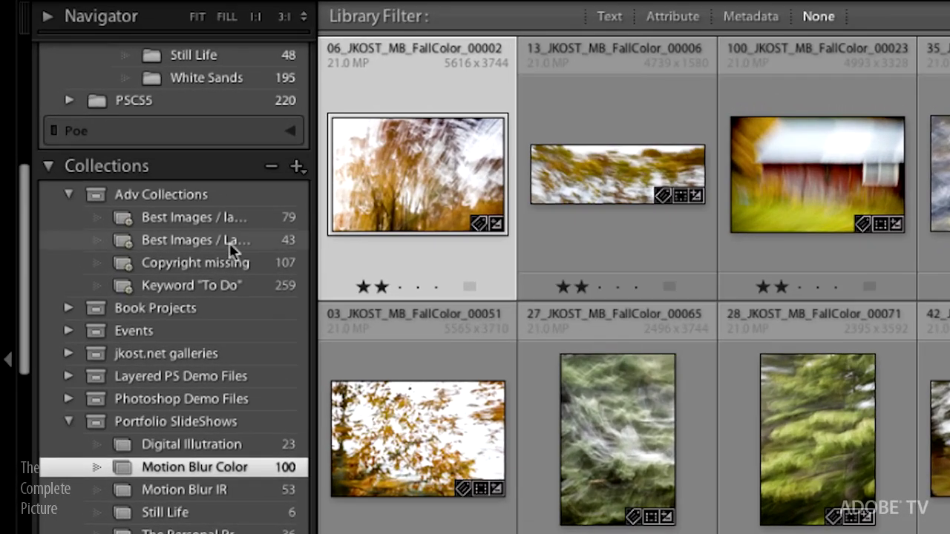
pyautogui.click(226, 242)
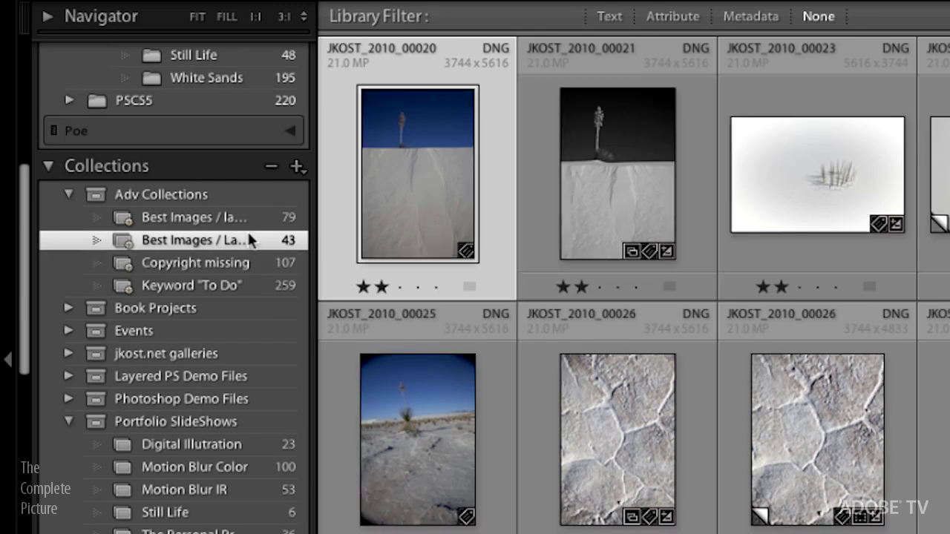
pyautogui.doubleClick(204, 239)
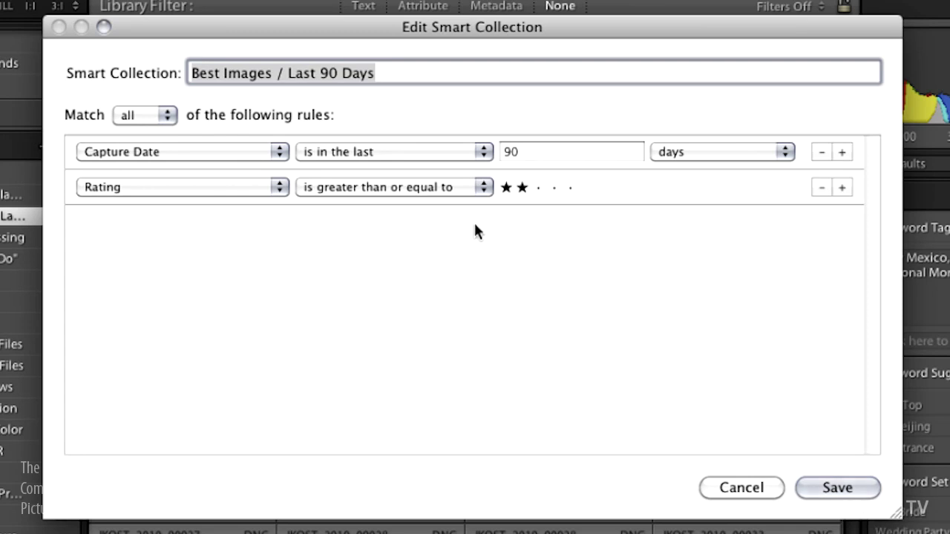
pyautogui.click(758, 488)
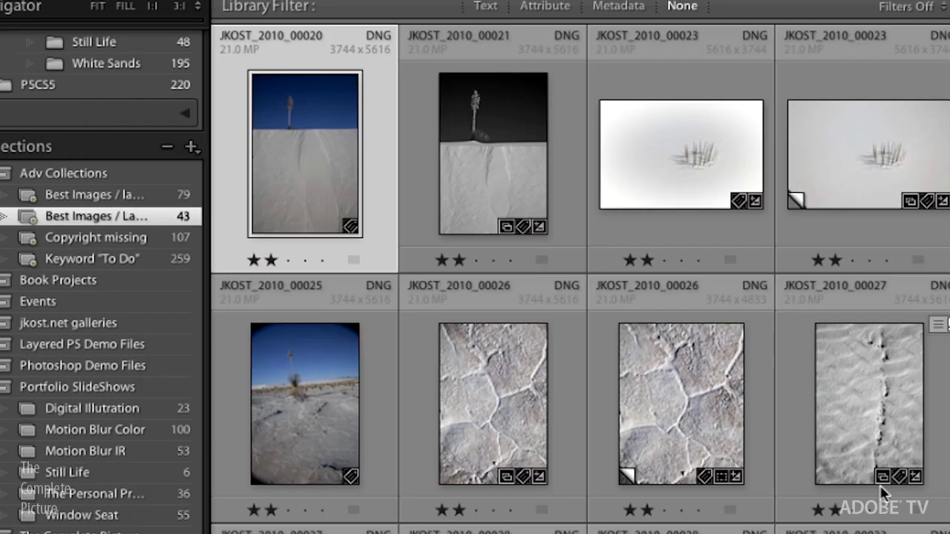
pyautogui.click(170, 238)
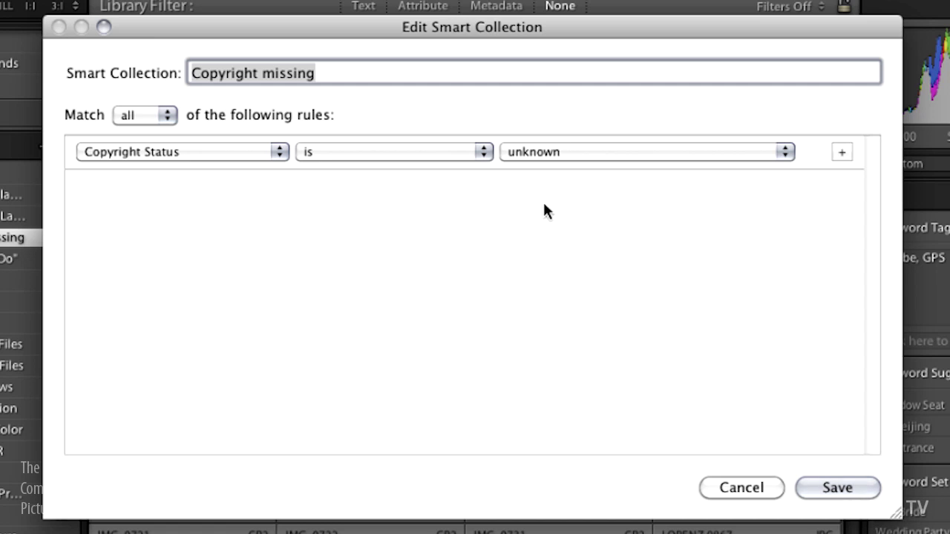
pyautogui.click(827, 490)
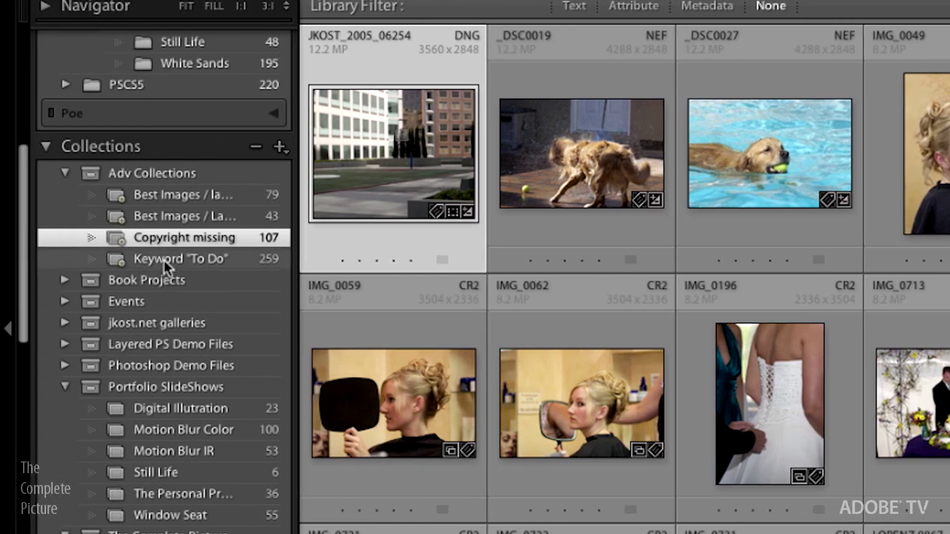
pyautogui.click(164, 260)
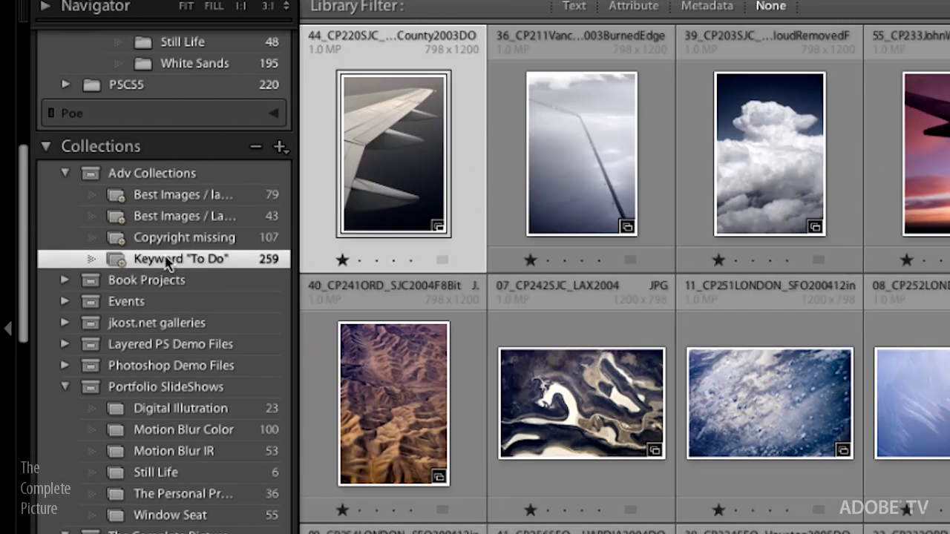
pyautogui.doubleClick(177, 262)
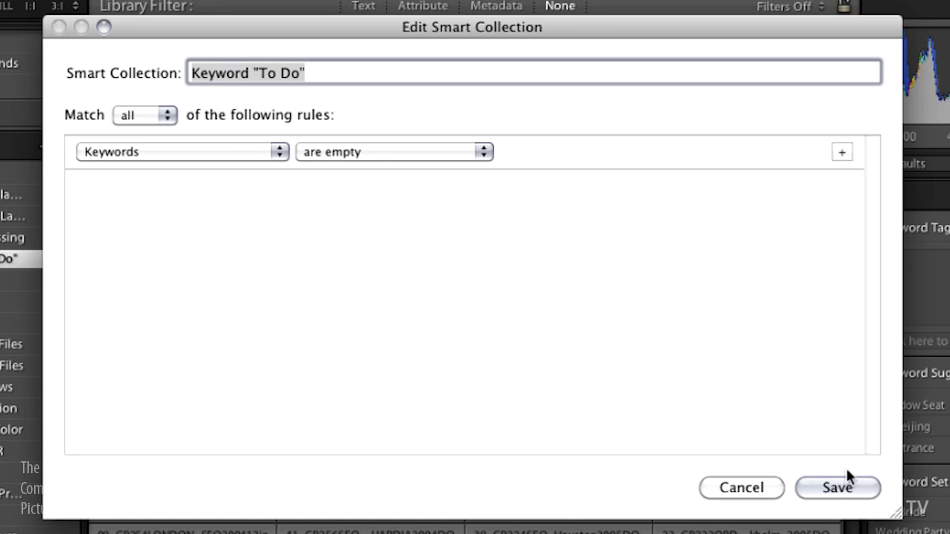
pyautogui.click(810, 494)
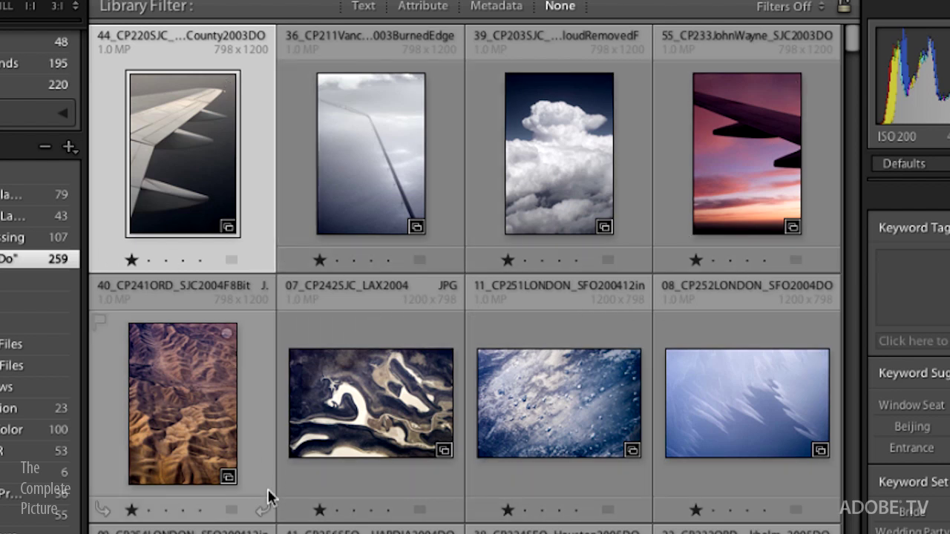
pyautogui.moveTo(371, 403)
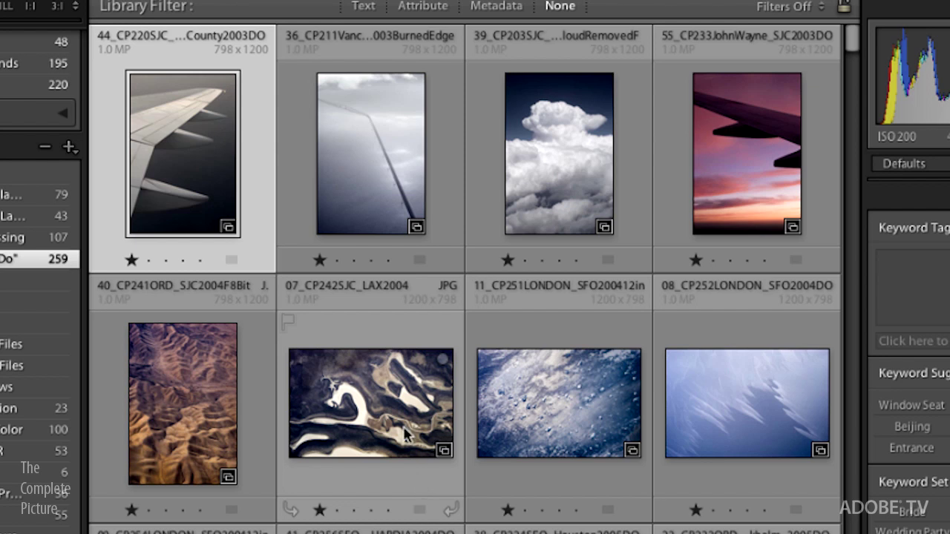
pyautogui.click(184, 432)
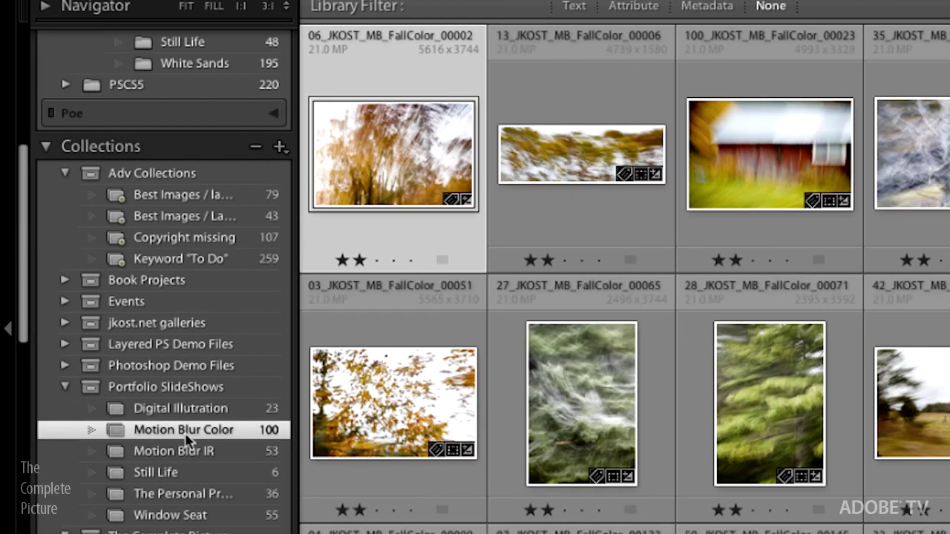
# Step: Select 03_JKOST_MB_FallColor_00051 and expand the 2008 folder to show its city subfolders
pyautogui.click(379, 409)
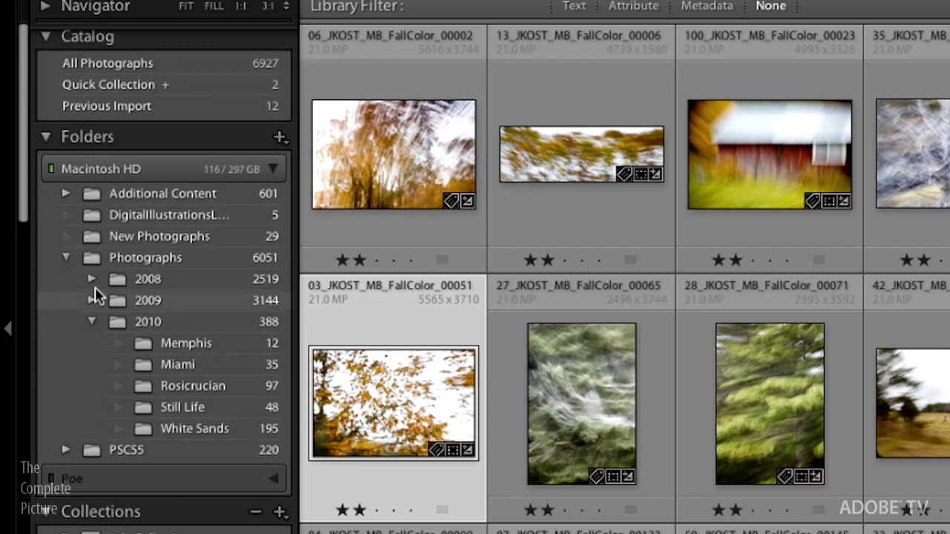
pyautogui.click(91, 280)
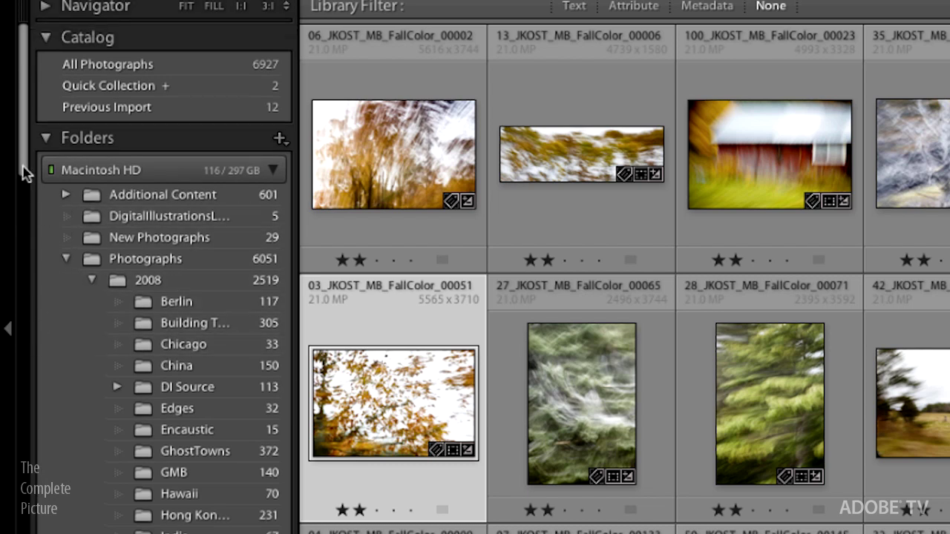
pyautogui.moveTo(24, 174); pyautogui.dragTo(25, 323)
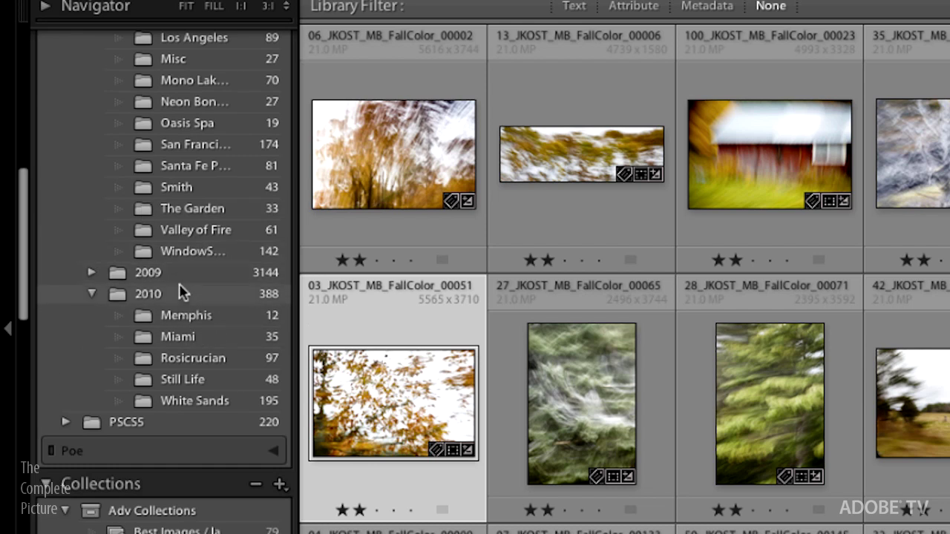
pyautogui.moveTo(25, 297); pyautogui.dragTo(30, 404)
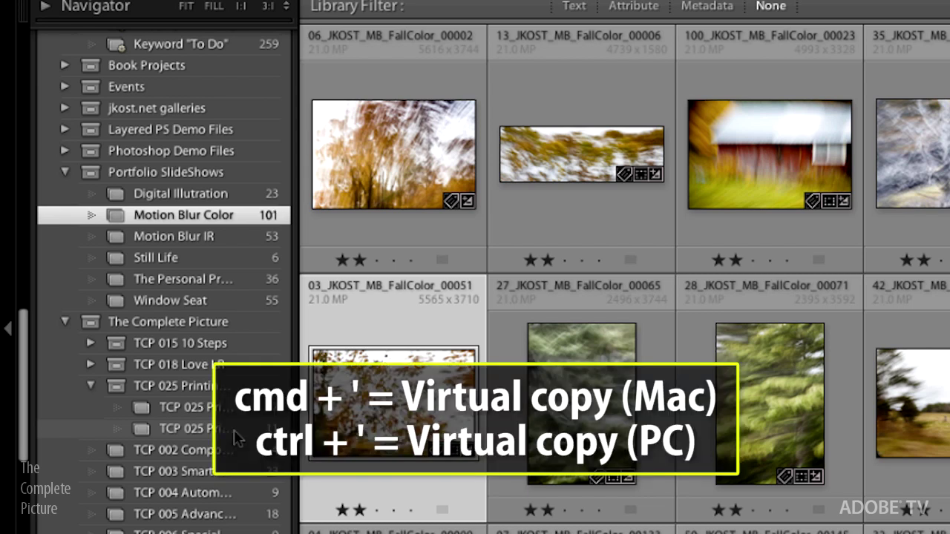
# Step: Make a black-and-white virtual copy of 03_JKOST_MB_FallColor_00051 and compare it with the color original
pyautogui.hotkey('ctrl', "'")
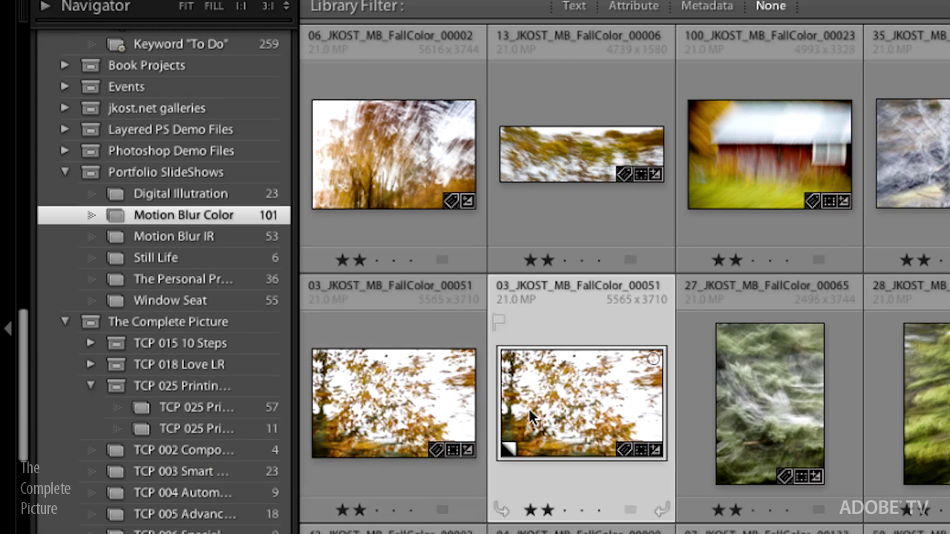
pyautogui.moveTo(581, 401)
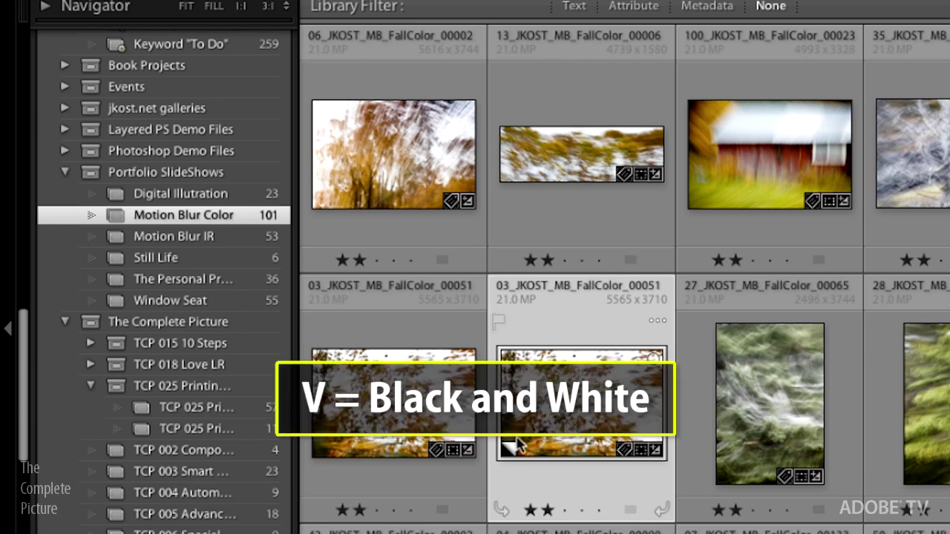
pyautogui.press('v')
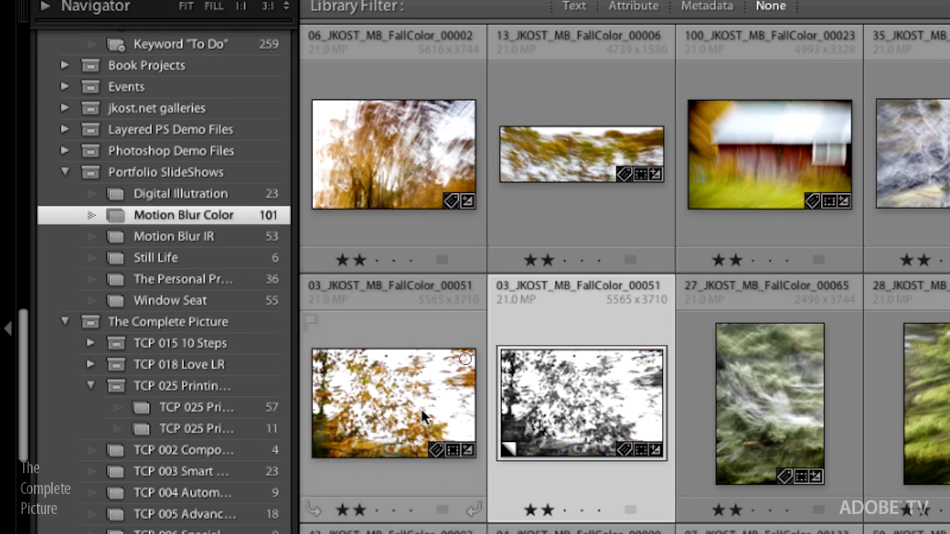
pyautogui.click(426, 419)
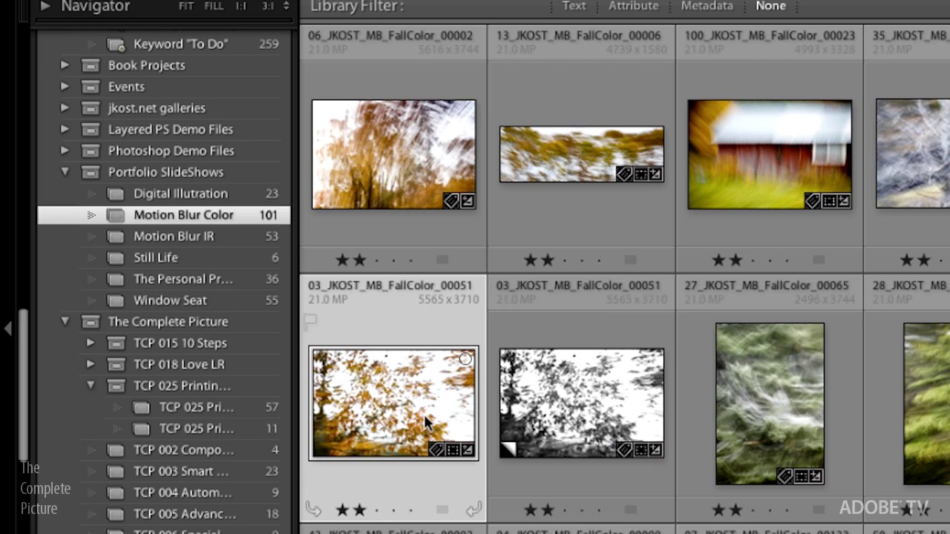
pyautogui.click(598, 441)
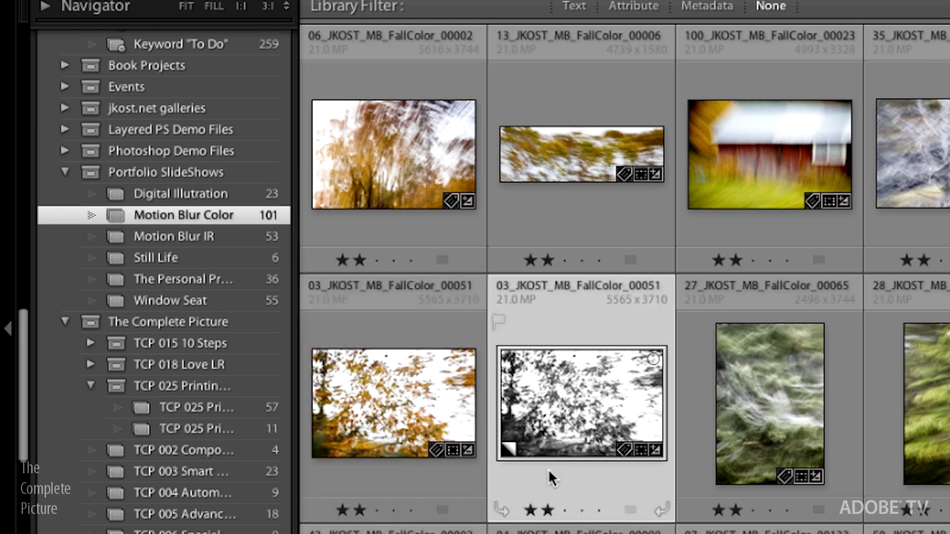